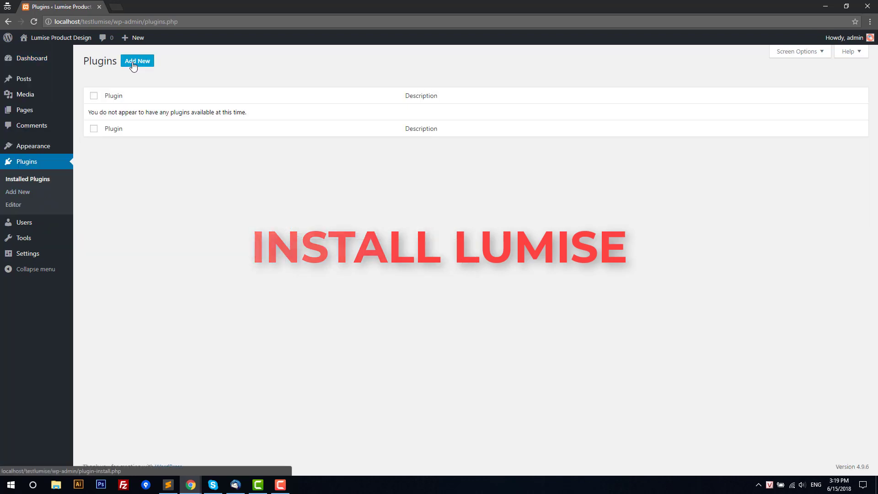
- Upload and install the lumise.zip plugin from the Lumise-Product-Designer-Woo folder, and activate it
left_click(135, 62)
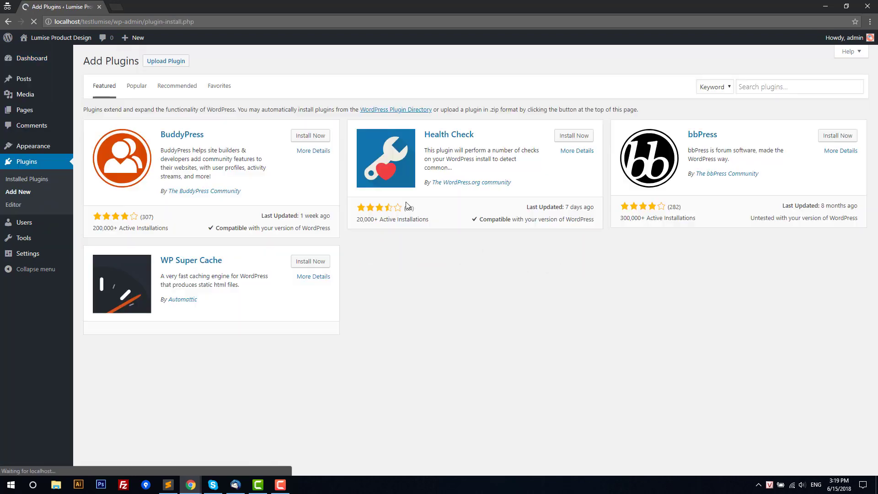
left_click(177, 67)
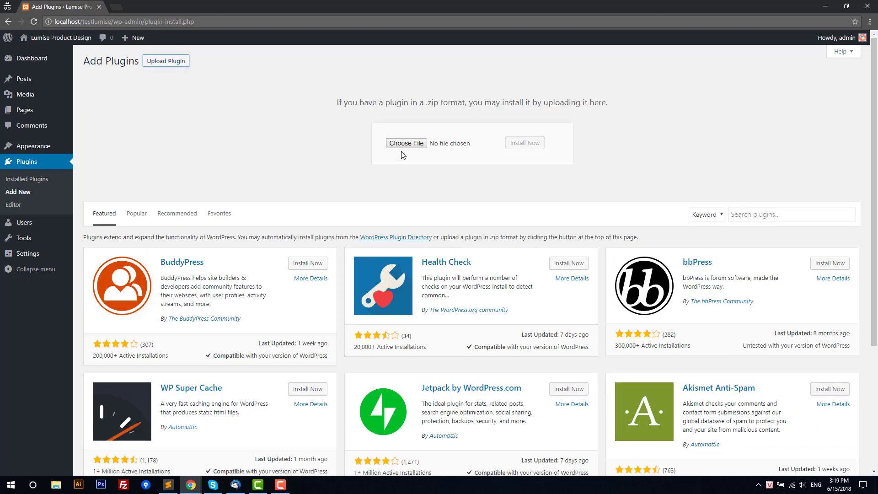
left_click(406, 144)
double_click(157, 75)
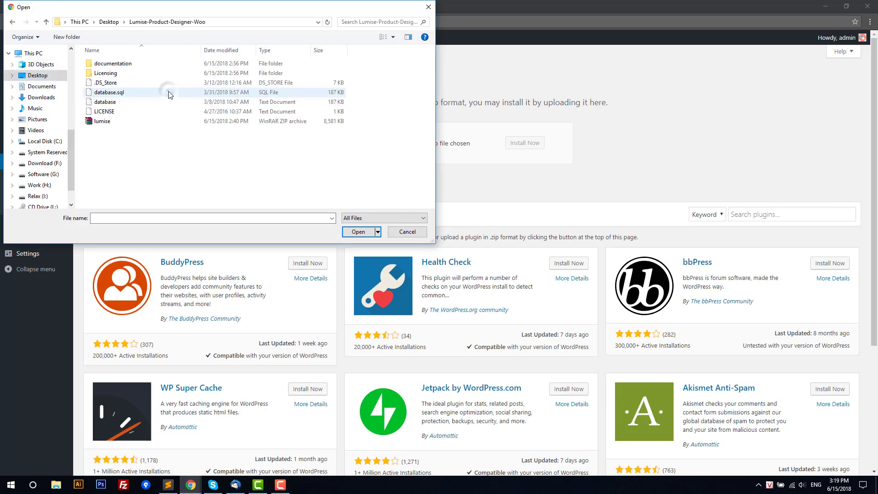
double_click(102, 122)
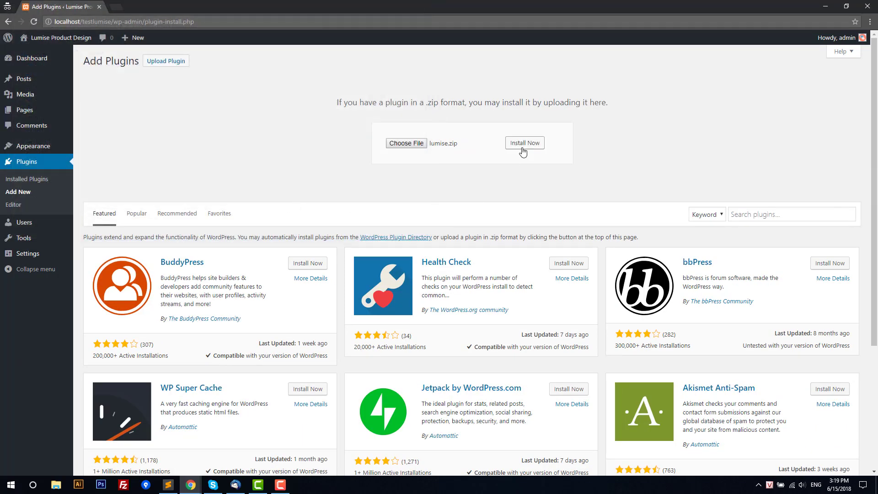
left_click(523, 149)
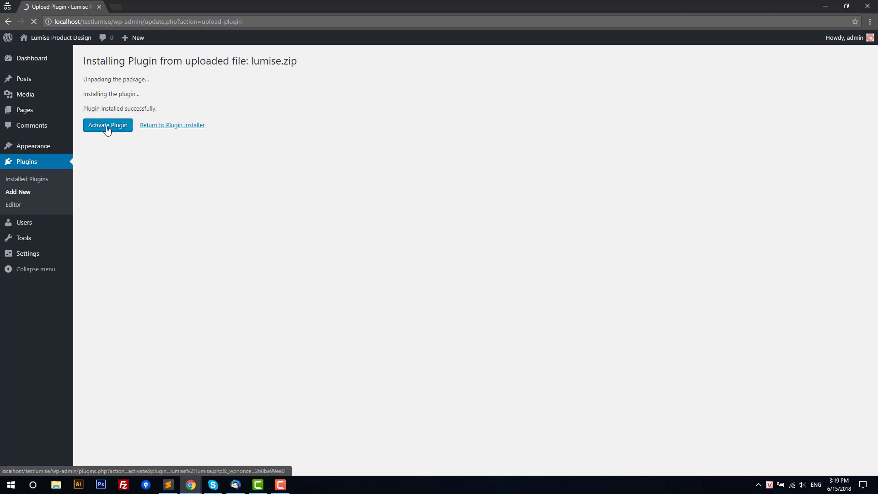
left_click(107, 129)
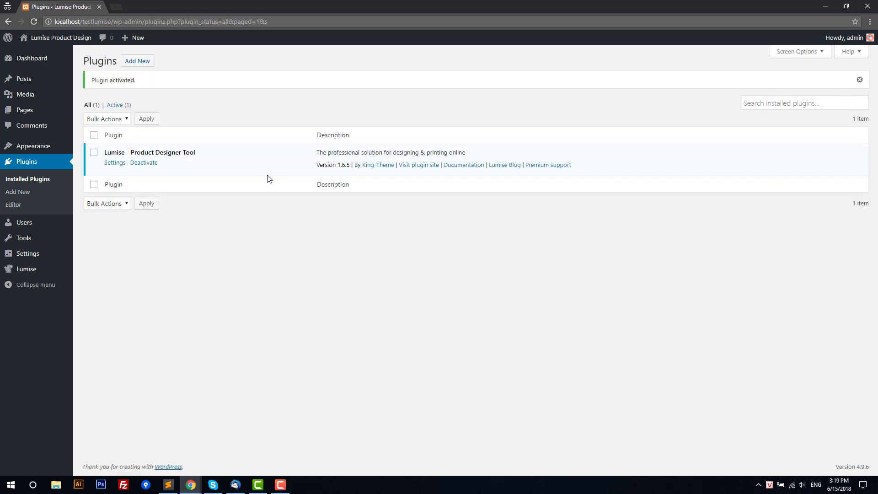
- Open the Lumise dashboard and look through the list of all product bases
left_click(52, 271)
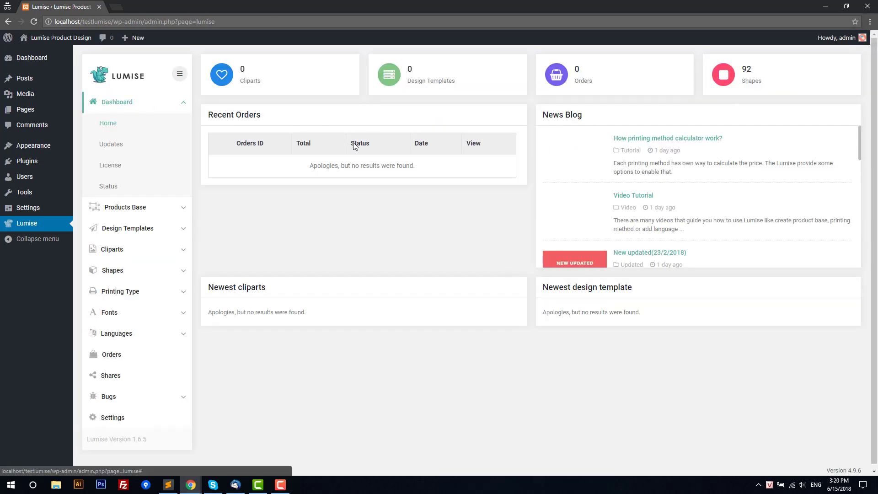
left_click(34, 21)
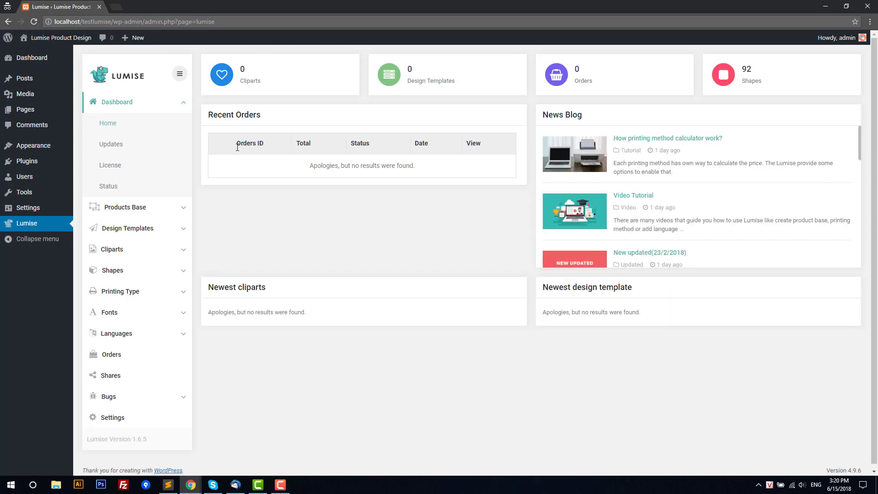
left_click(153, 205)
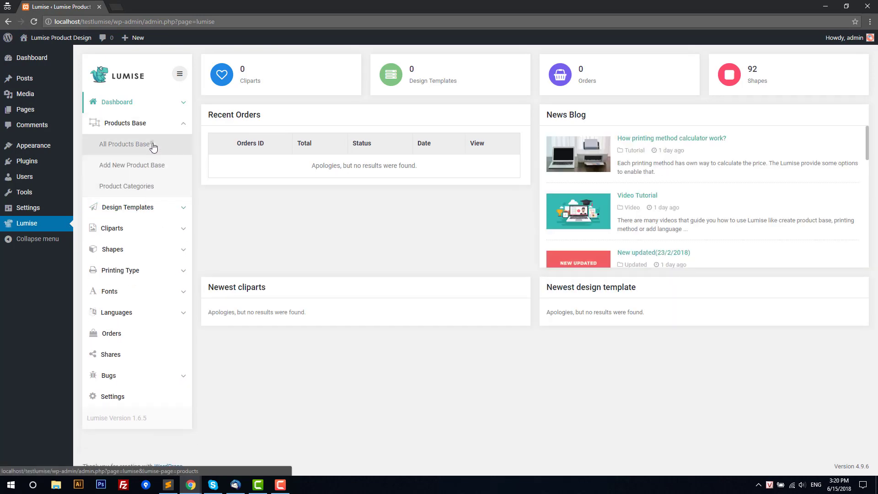
left_click(153, 145)
scroll(258, 172, "down", 10)
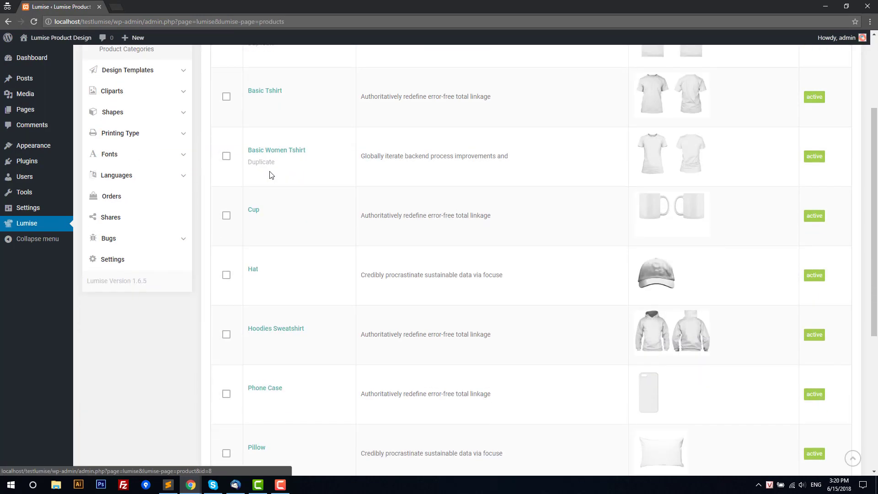
scroll(256, 361, "up", 10)
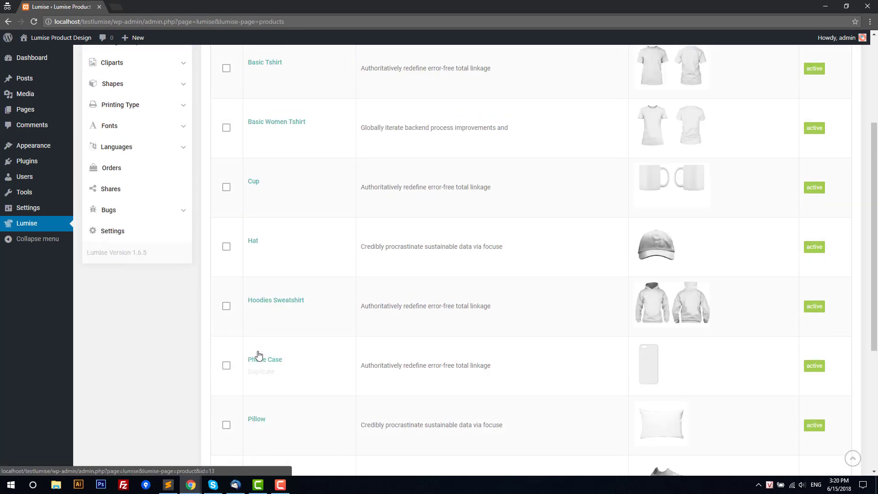
- Search the plugin directory for woocommerce and install the WooCommerce plugin by Automattic
left_click(46, 163)
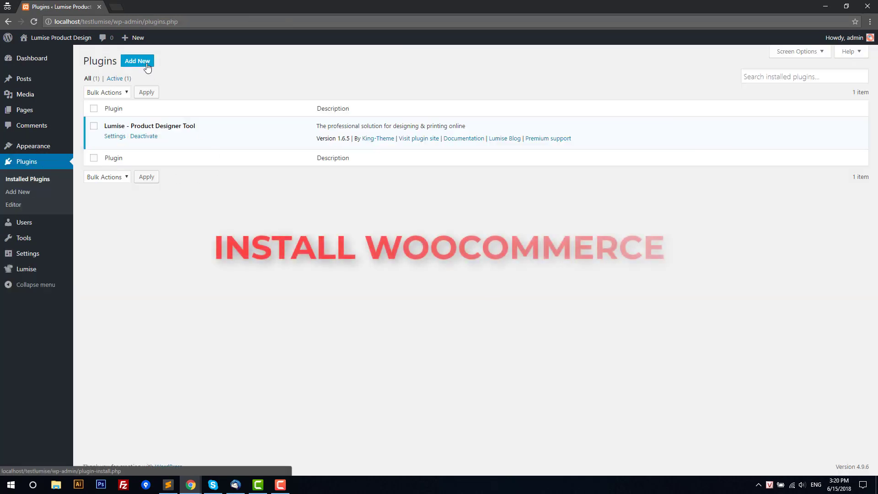
left_click(147, 64)
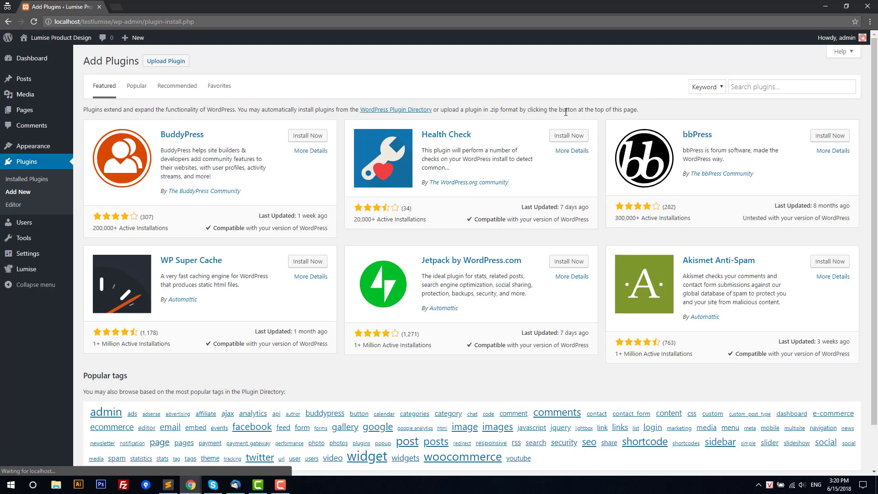
left_click(741, 86)
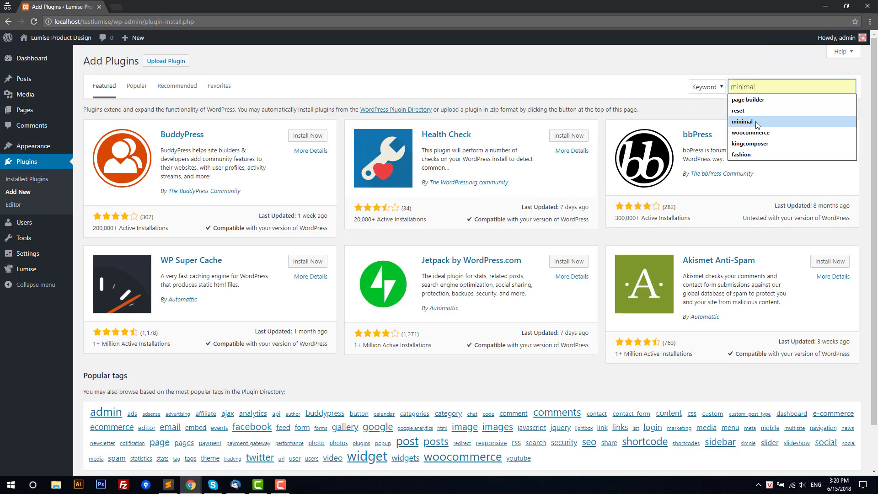
left_click(750, 132)
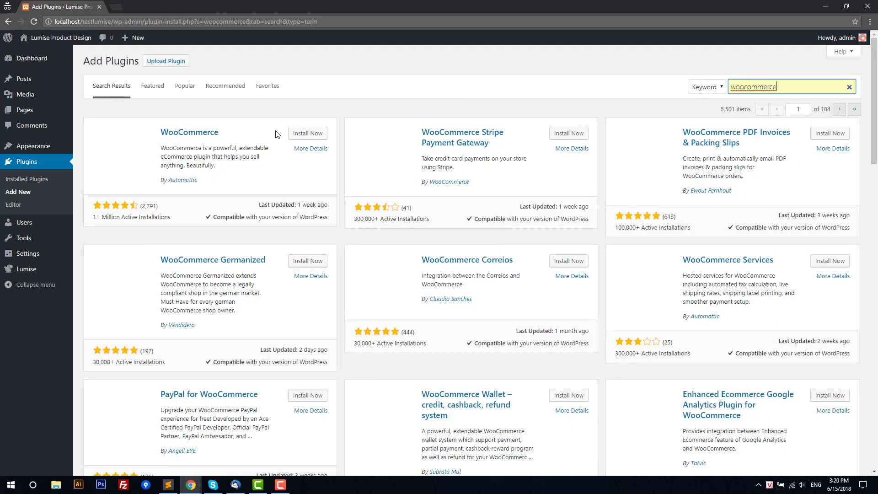
left_click(316, 133)
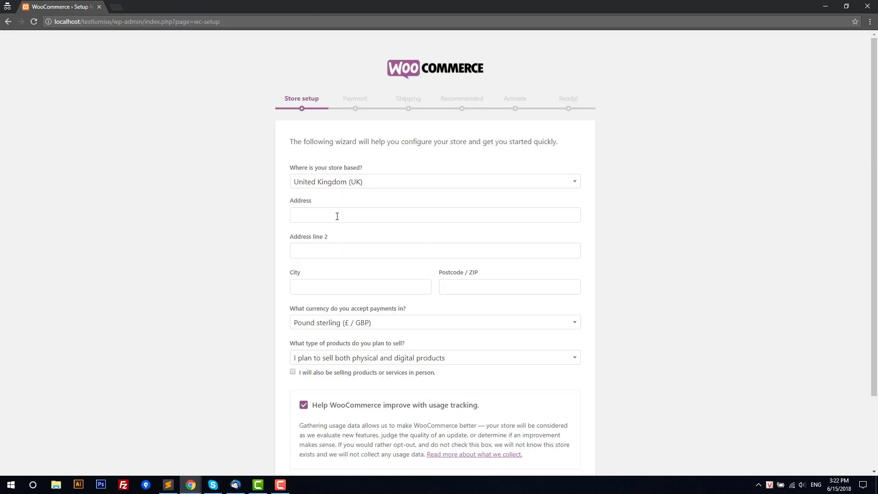
- Fill in the store's saved address in Vietnam, set the currency to United States (US) dollar, and submit the store setup
left_click(337, 215)
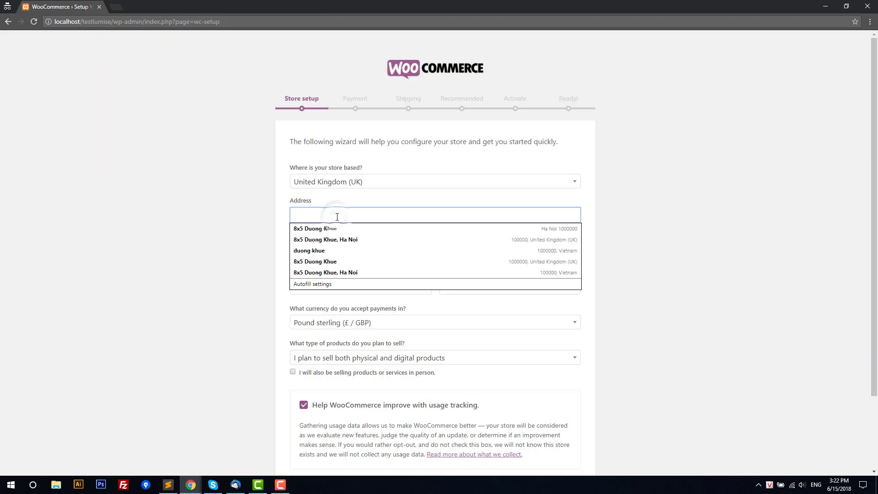
left_click(335, 229)
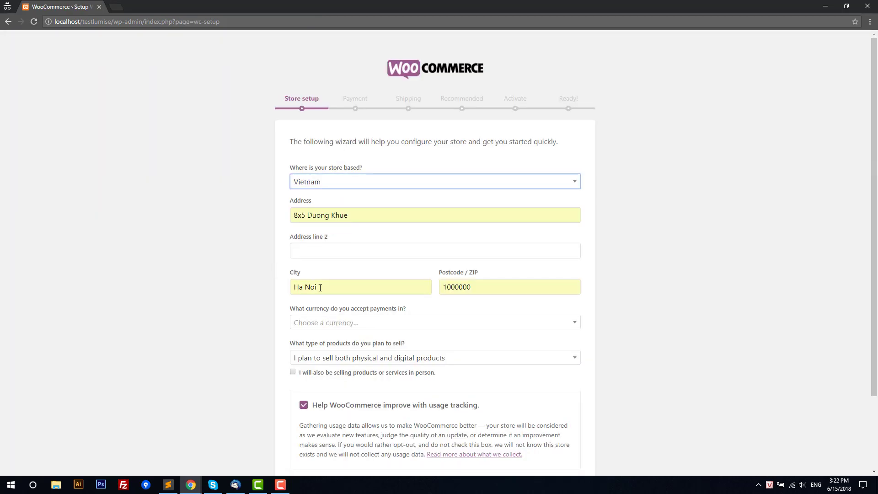
scroll(274, 293, "down", 2)
left_click(322, 236)
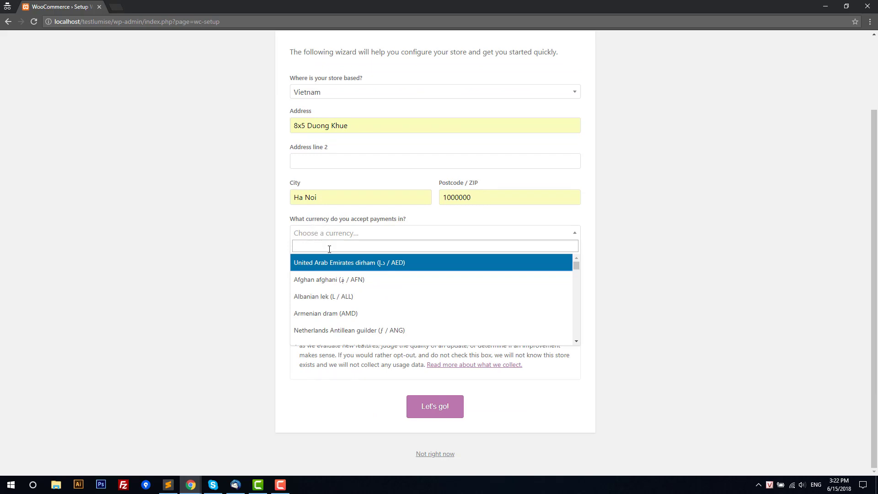
type("uni")
left_click(348, 296)
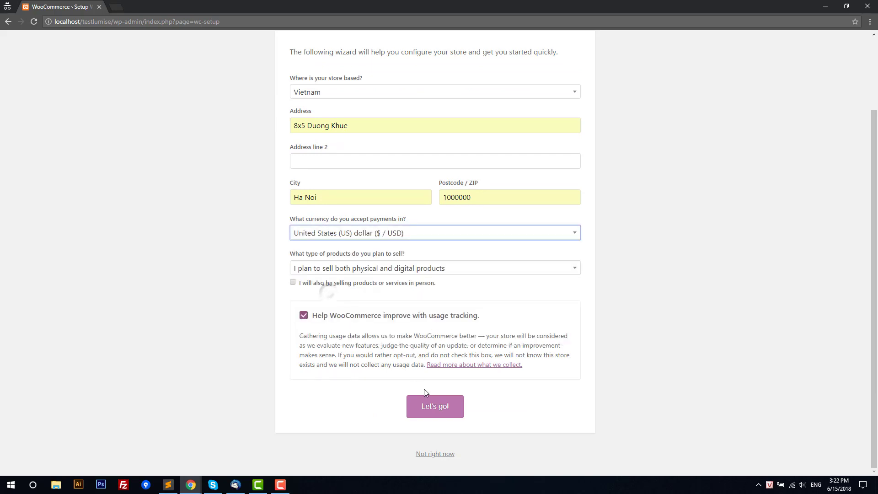
left_click(426, 402)
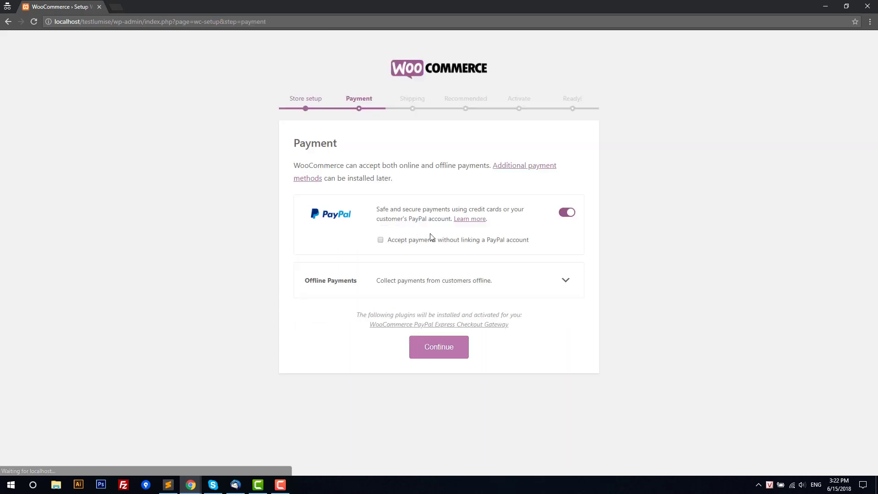
- Turn off PayPal payments and disable flat rate shipping for both Vietnam and the locations not covered by other zones
left_click(566, 213)
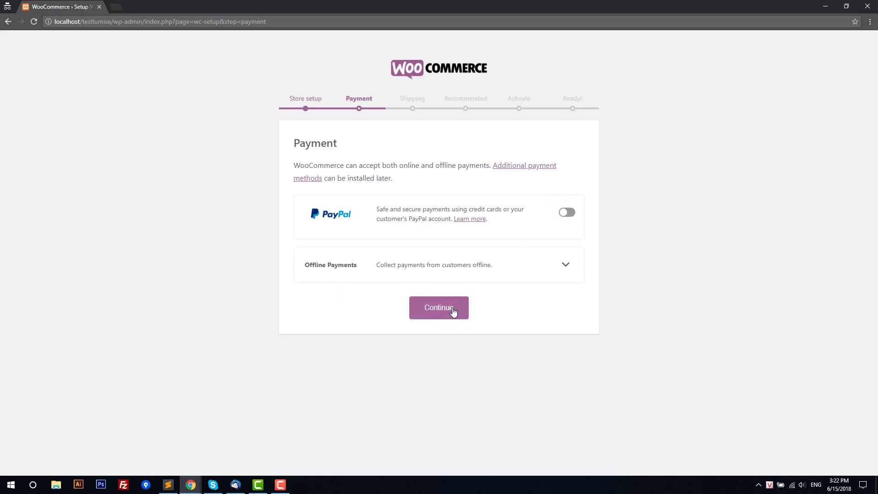
left_click(454, 307)
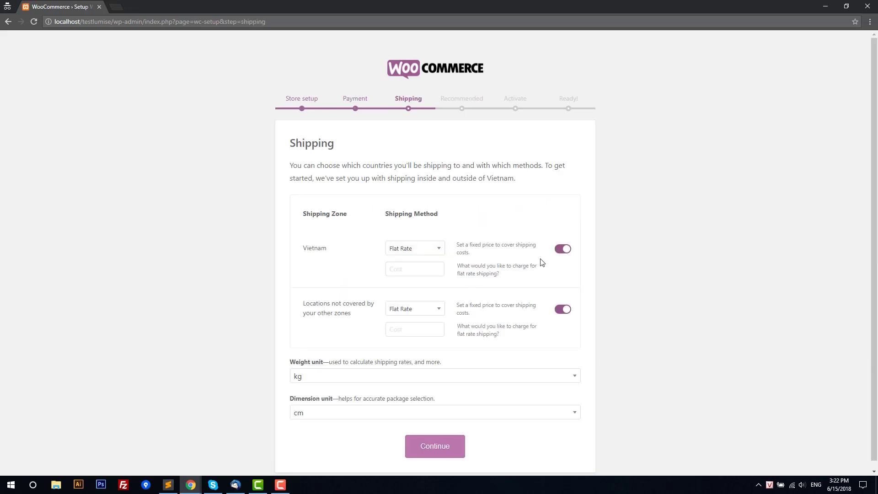
left_click(562, 248)
left_click(563, 310)
left_click(435, 446)
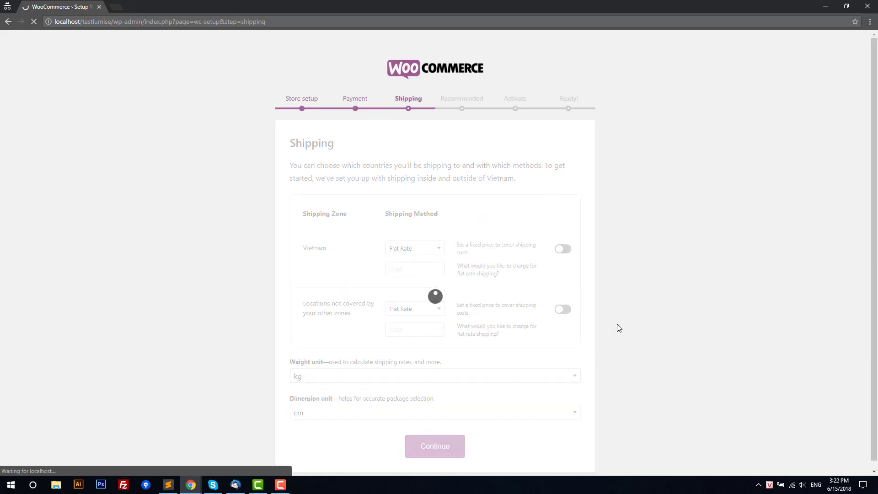
- Accept the Storefront Theme without MailChimp, and skip connecting the store to Jetpack
left_click(316, 266)
left_click(446, 327)
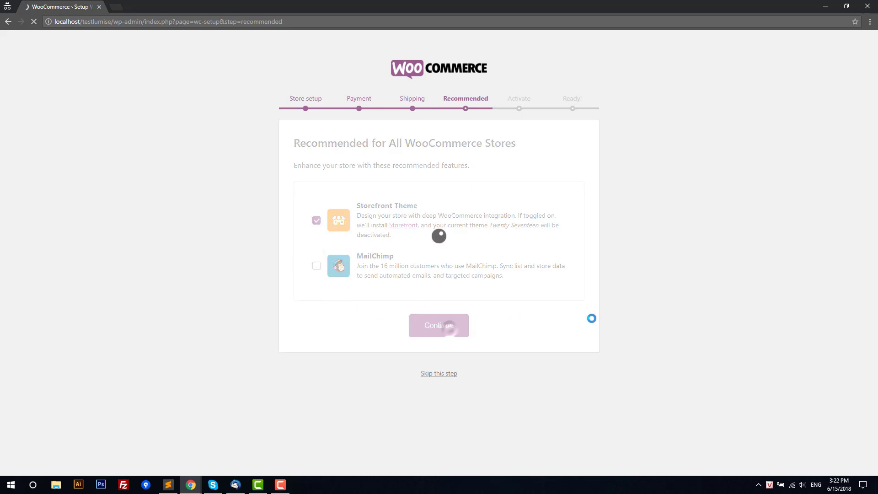
scroll(447, 386, "down", 3)
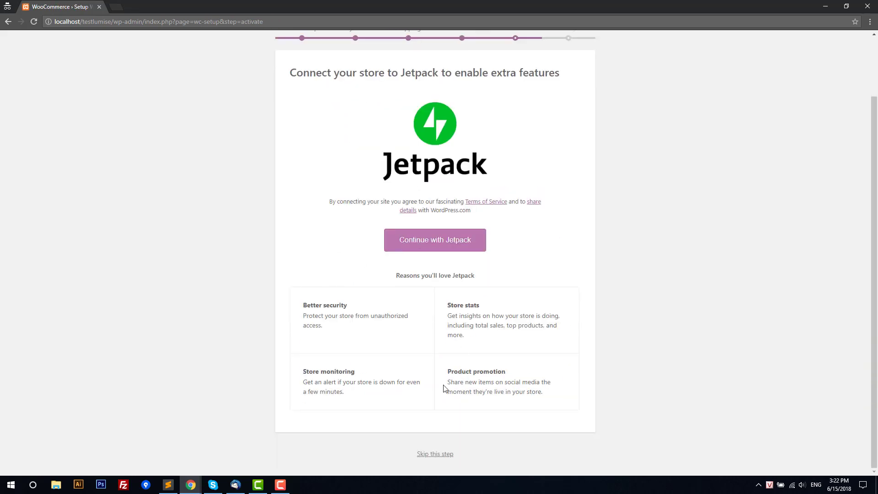
left_click(437, 454)
- Leave the WooCommerce setup wizard for the WordPress dashboard and dismiss the "Design your store" panel
scroll(613, 318, "down", 1)
left_click(368, 395)
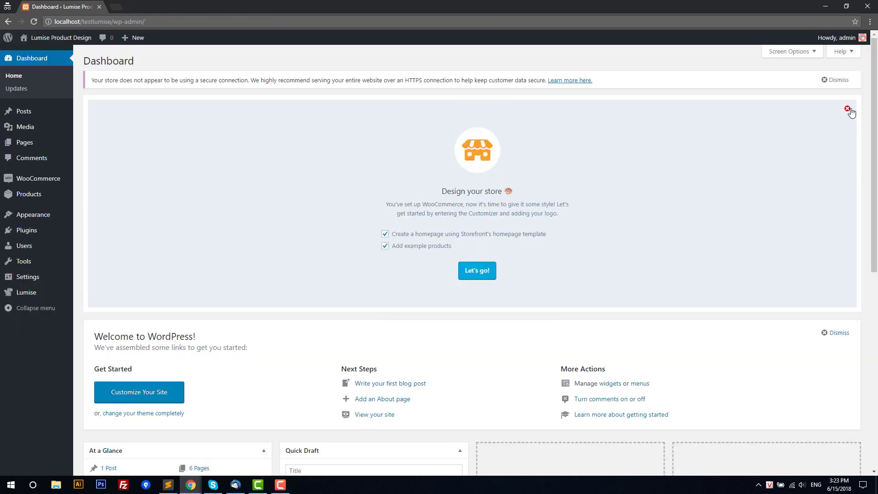
left_click(849, 110)
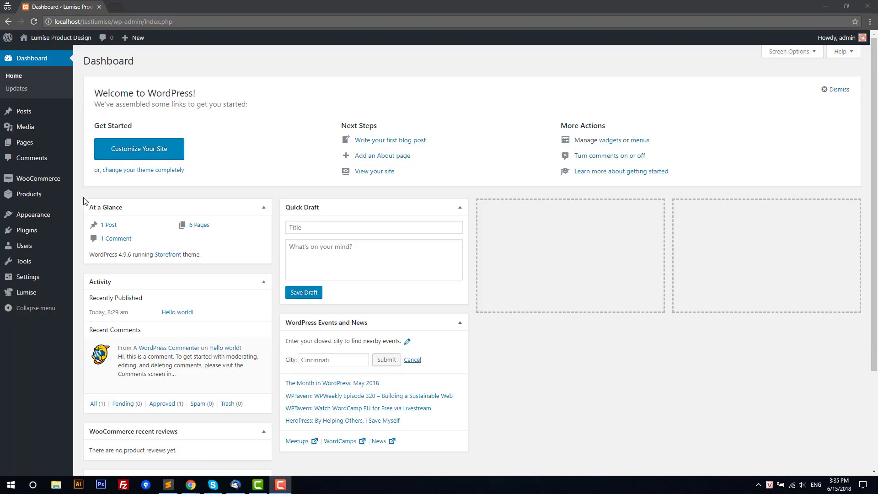
- View the Design Editor page from the site's pages list, dismiss its product picker, and close the page
left_click(35, 145)
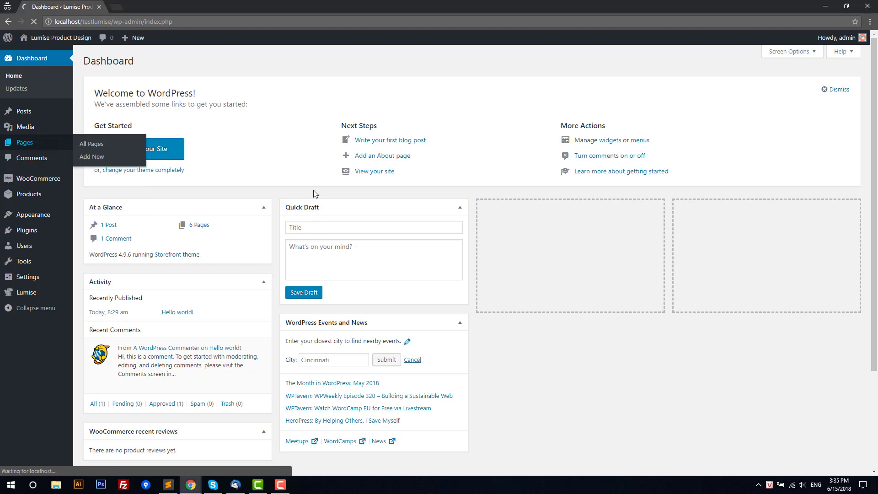
left_click_drag(211, 178, 150, 178)
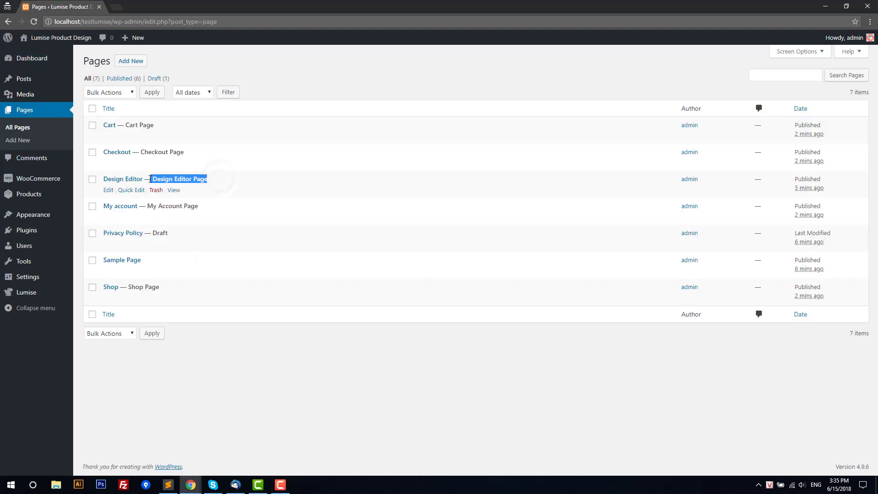
left_click(174, 190)
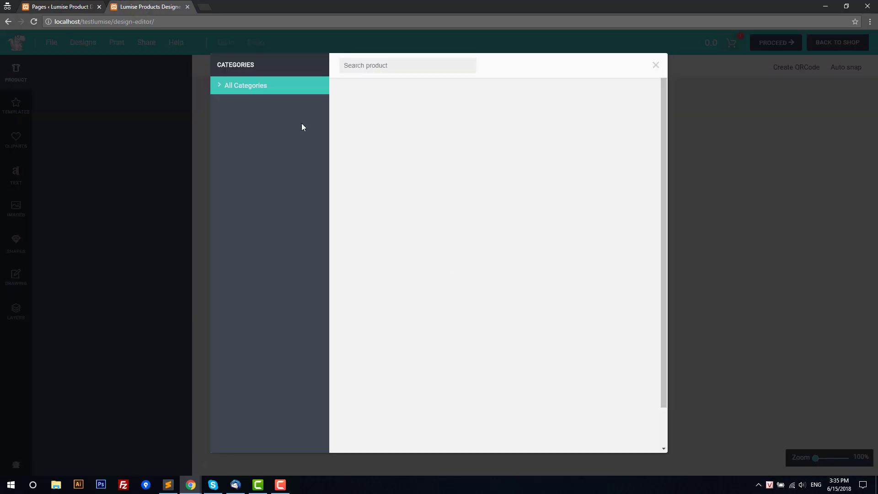
left_click(739, 231)
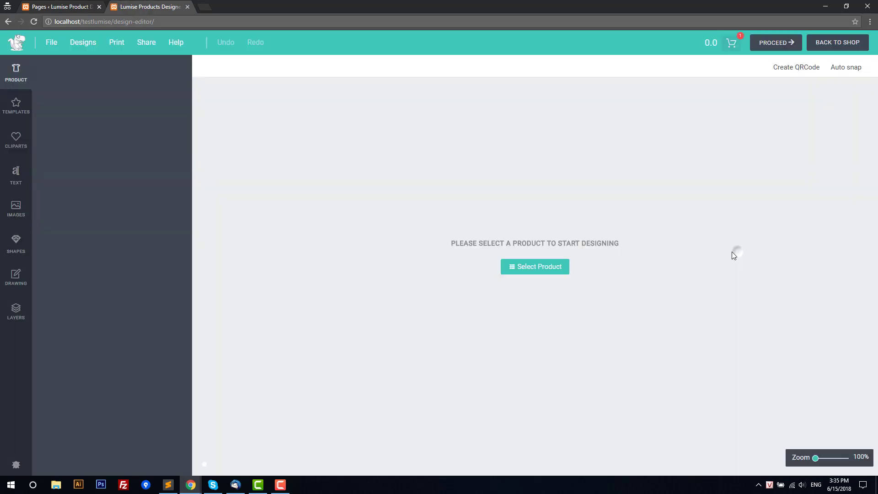
left_click(188, 6)
- Start a new store product named "First Product" and dismiss the product description tip
left_click(33, 195)
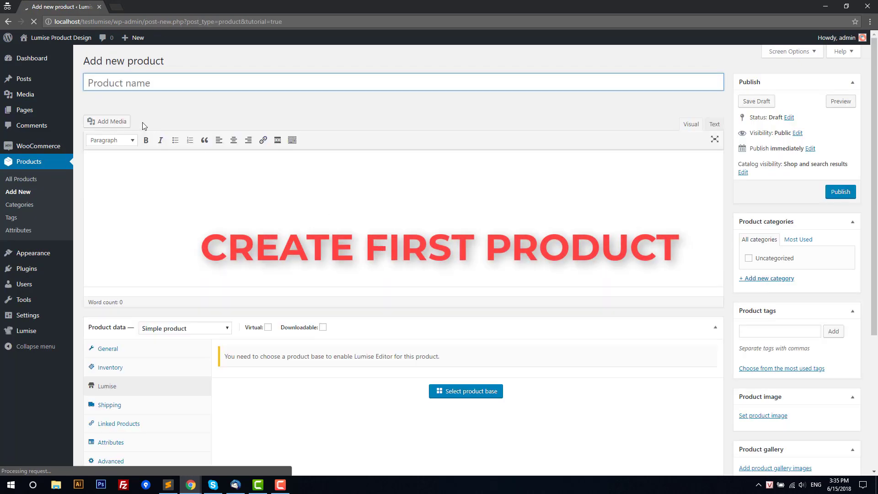
type("First ")
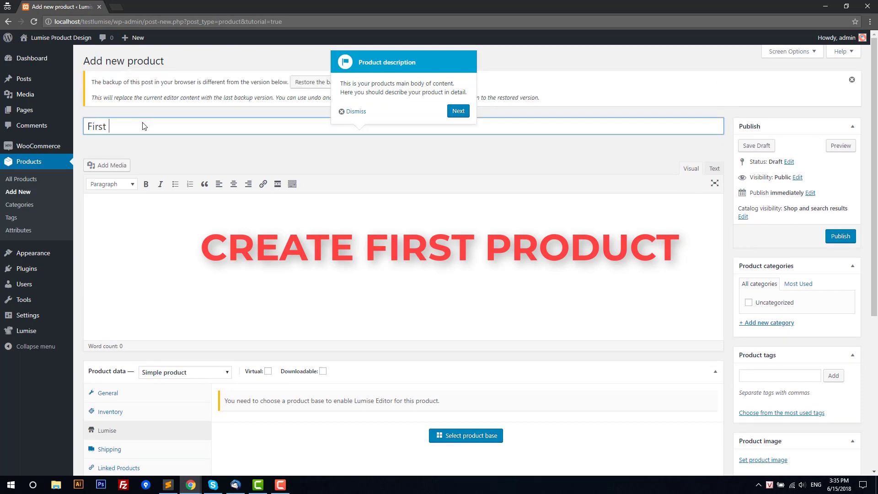
type("Product")
left_click(352, 111)
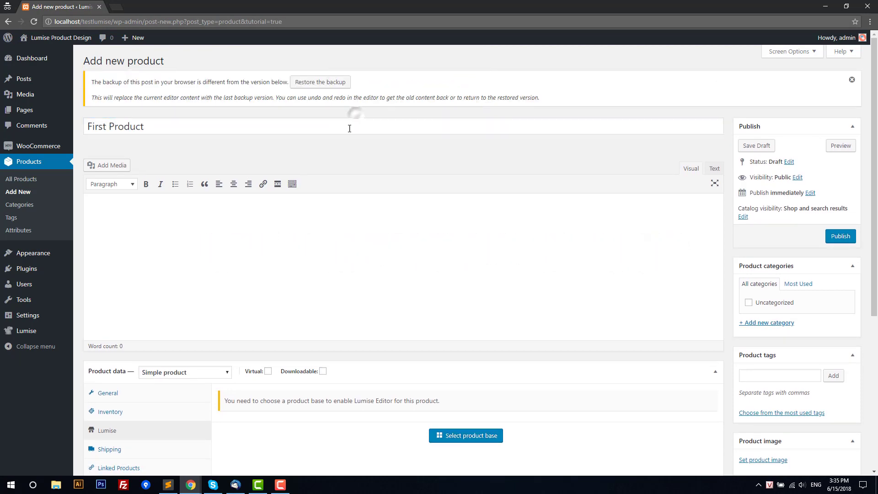
- Keep the product type as Simple product and choose the white T-shirt as its Lumise product base
scroll(311, 160, "down", 5)
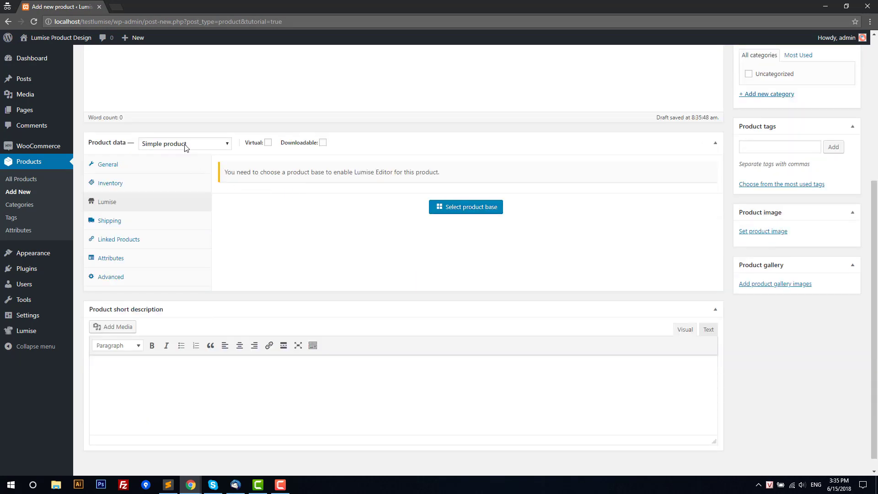
left_click(185, 144)
left_click(143, 165)
left_click(457, 210)
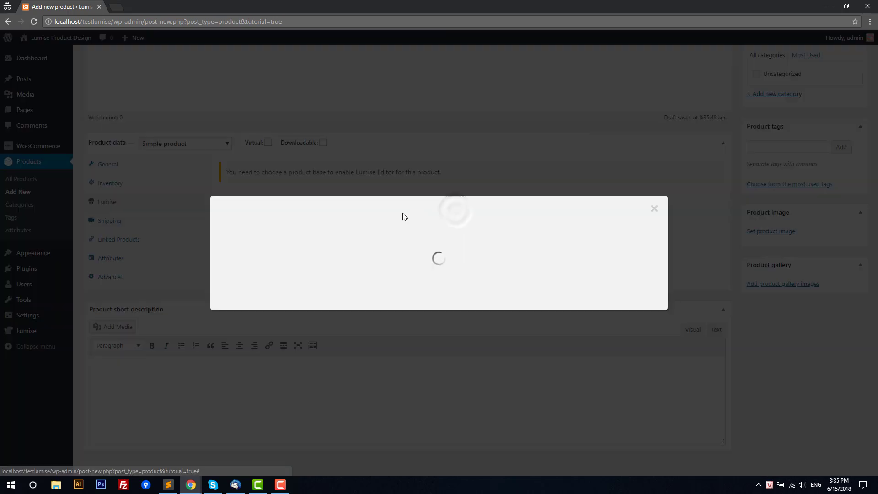
left_click(501, 170)
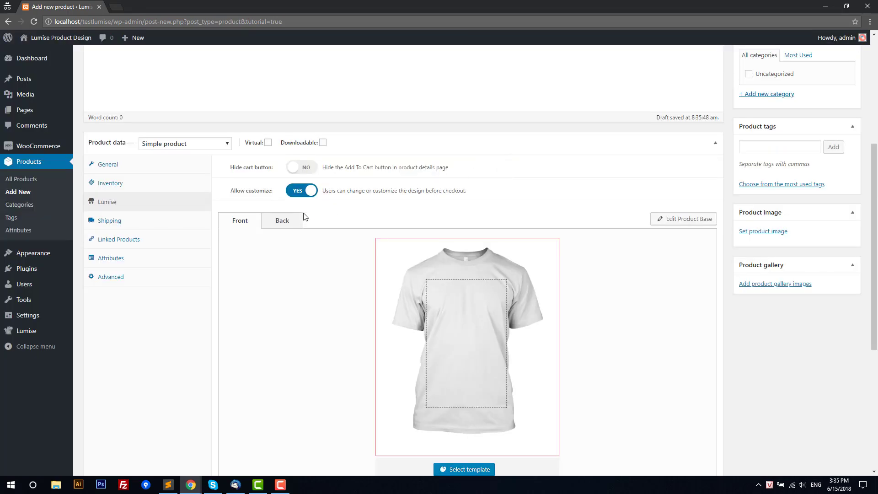
scroll(320, 256, "down", 4)
scroll(323, 260, "up", 2)
scroll(324, 262, "up", 2)
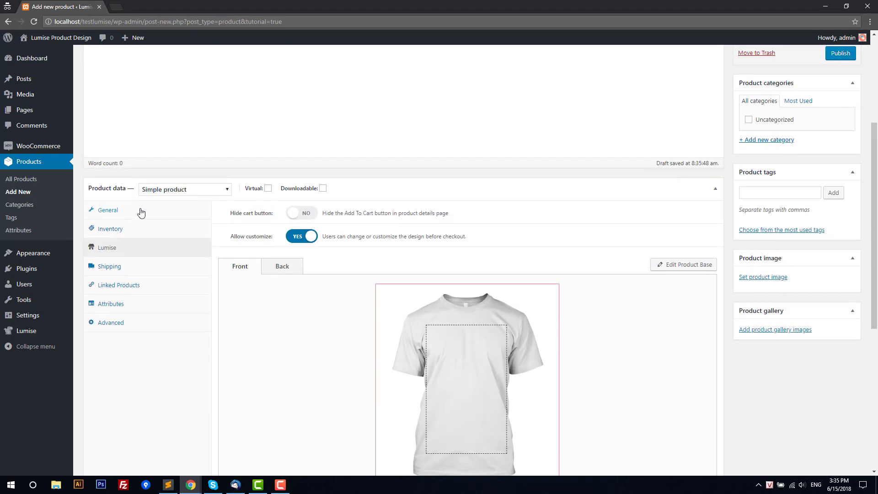
- Set the product's regular price to $9 and publish it
left_click(137, 210)
left_click(359, 215)
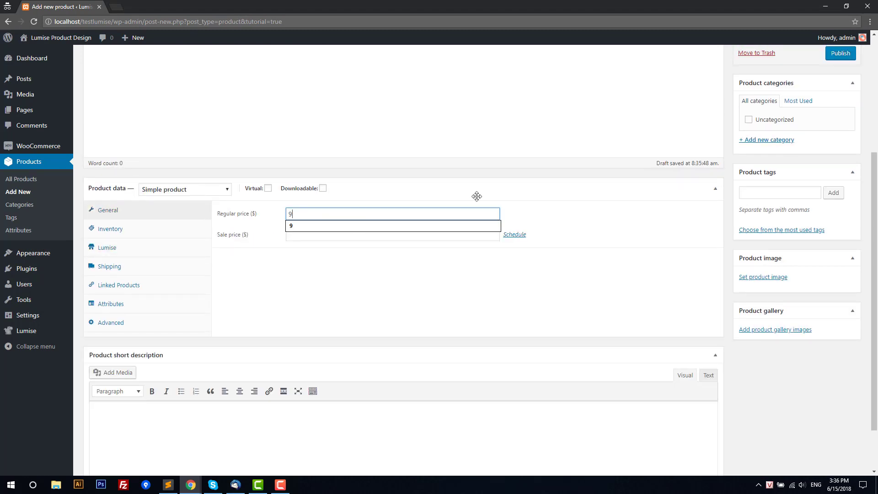
key("Return")
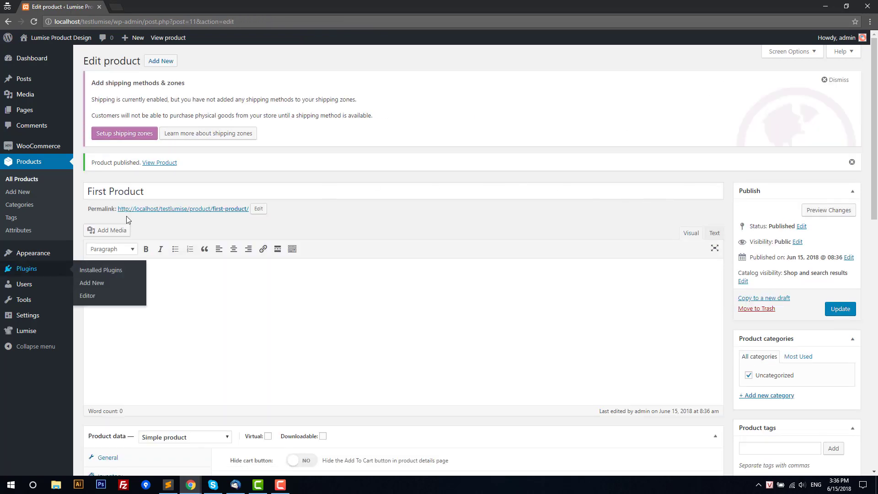
- Open the published First Product page in a new tab and start customizing the product
middle_click(180, 38)
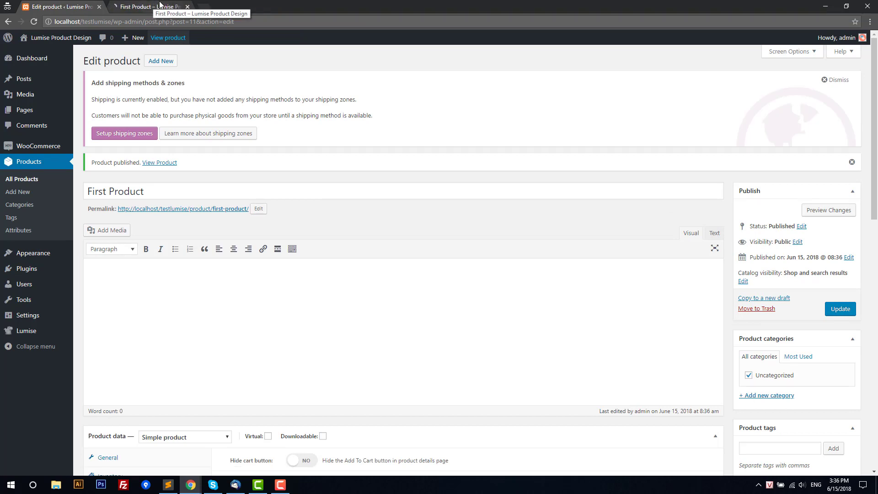
left_click(153, 5)
left_click(485, 282)
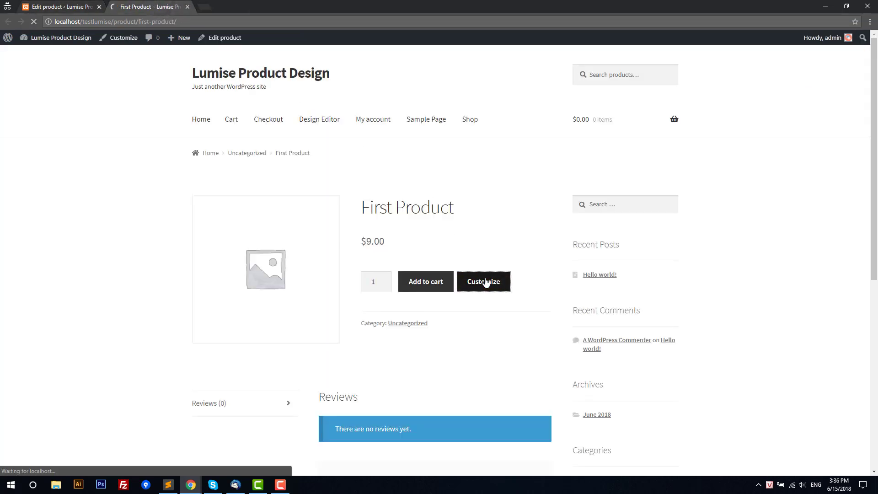
- Add a Pacifico text to the front of the shirt and enlarge it slightly
left_click(16, 176)
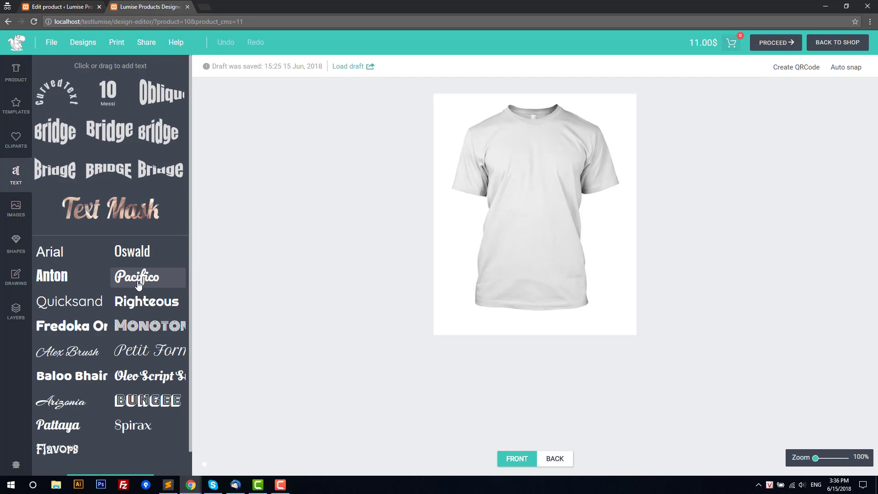
left_click(144, 281)
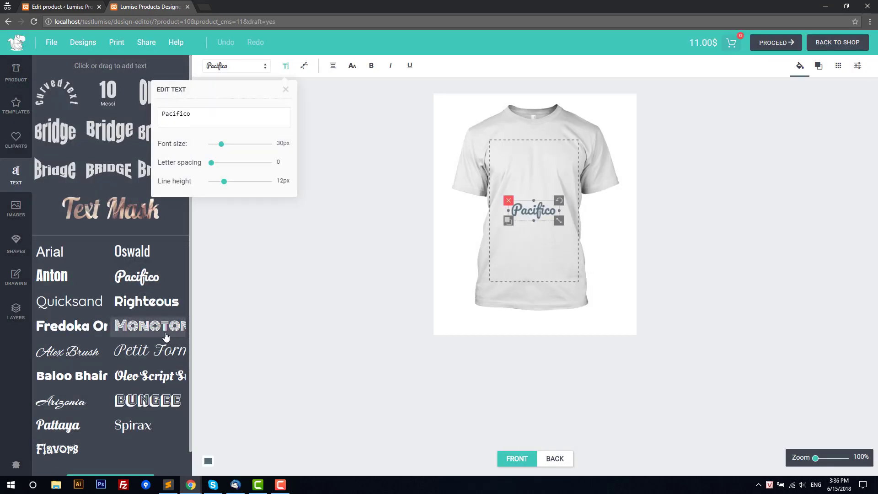
left_click_drag(560, 222, 570, 225)
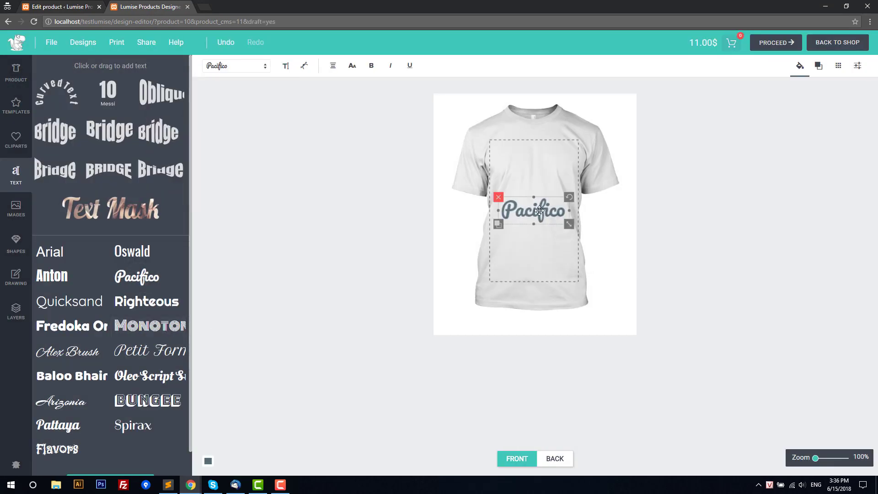
- Change the shirt text to "lumise.com" in the Fredoka One font and scale it down to fit the print area
double_click(540, 210)
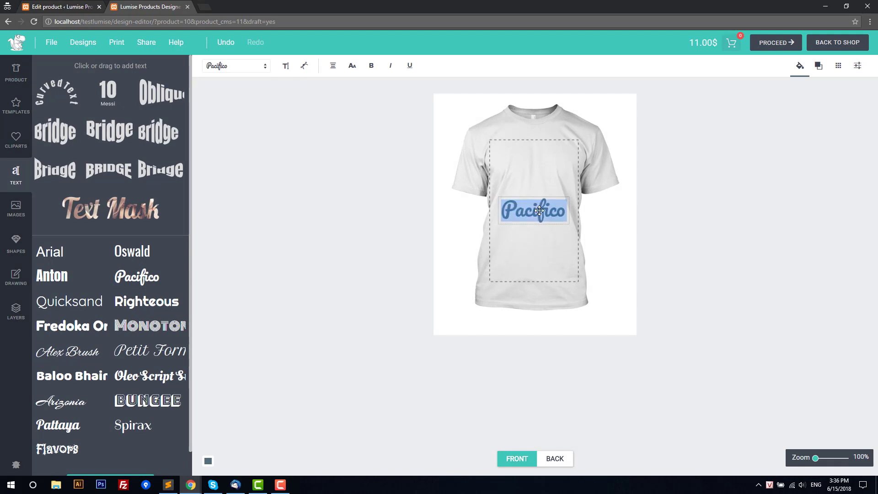
type("lumise.com")
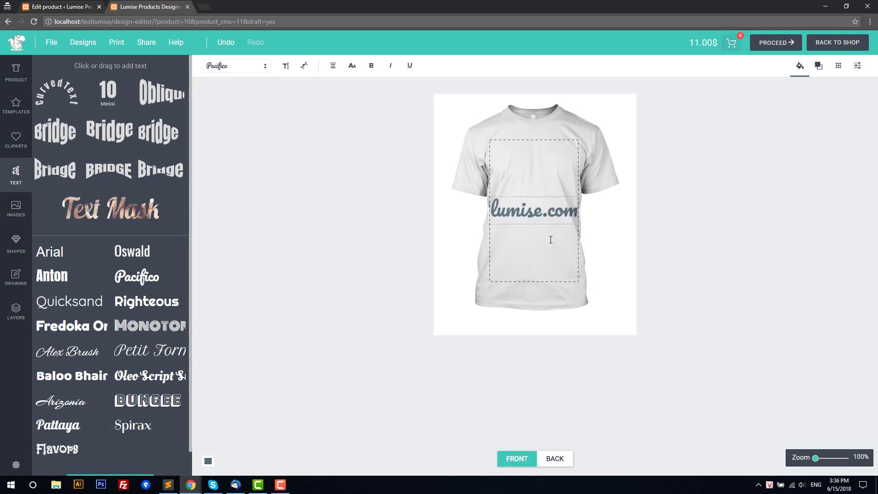
left_click(235, 67)
left_click(256, 165)
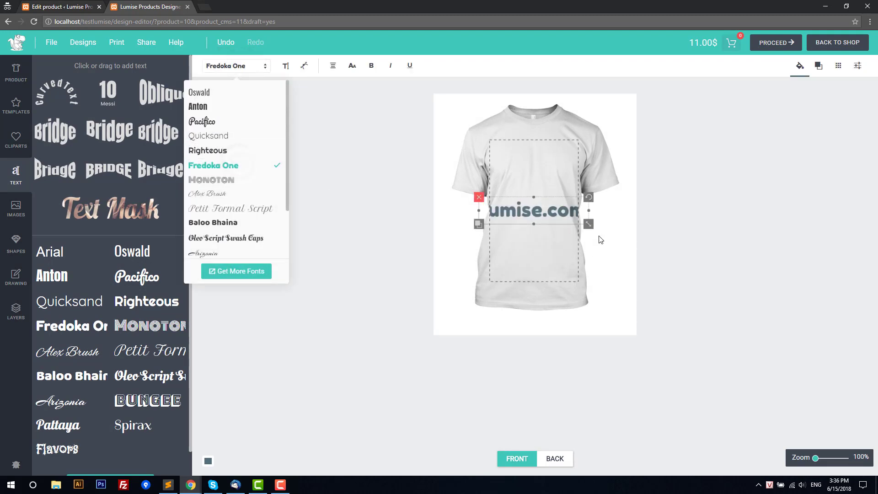
left_click(391, 256)
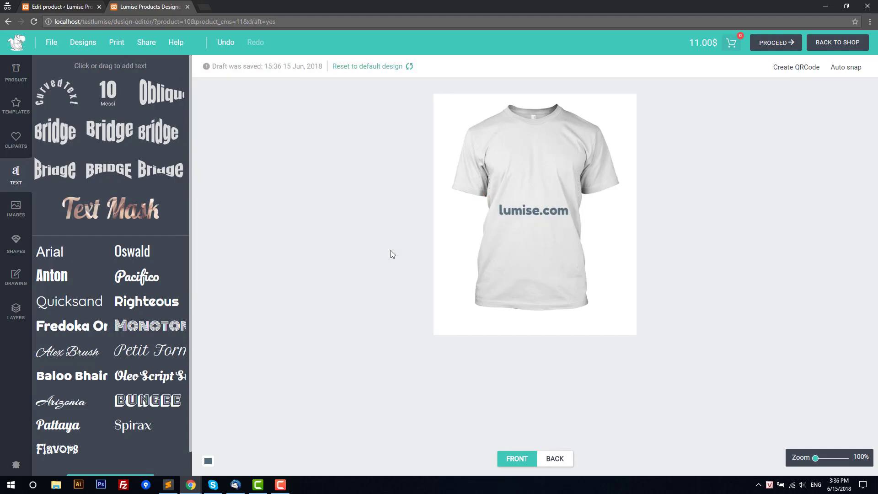
- Return to the WordPress admin, open Lumise's list of product bases, and start a new product base
left_click(74, 6)
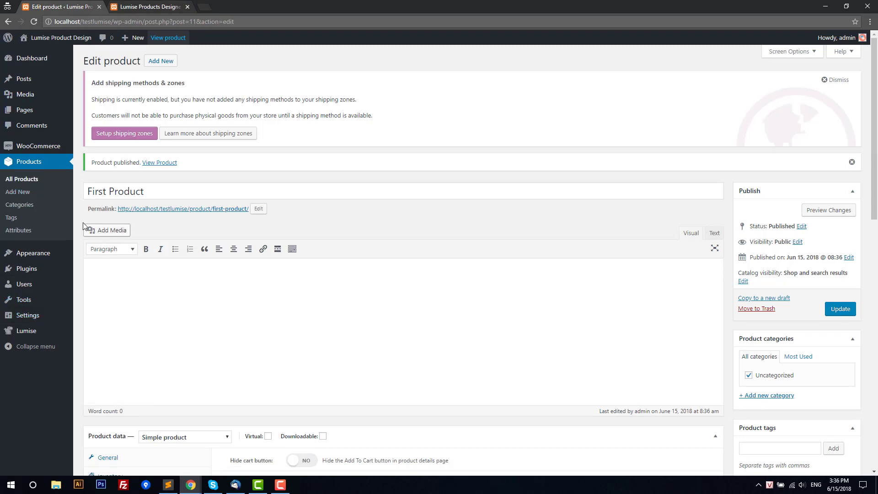
left_click(29, 331)
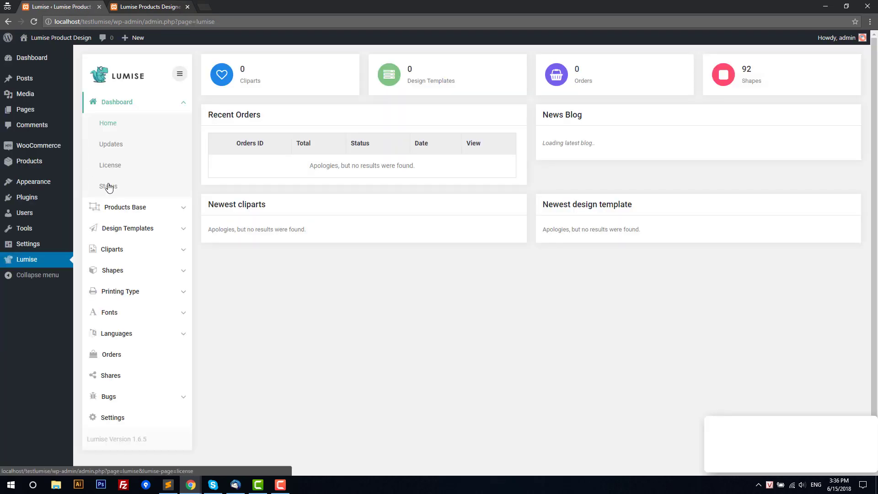
left_click(131, 207)
left_click(138, 144)
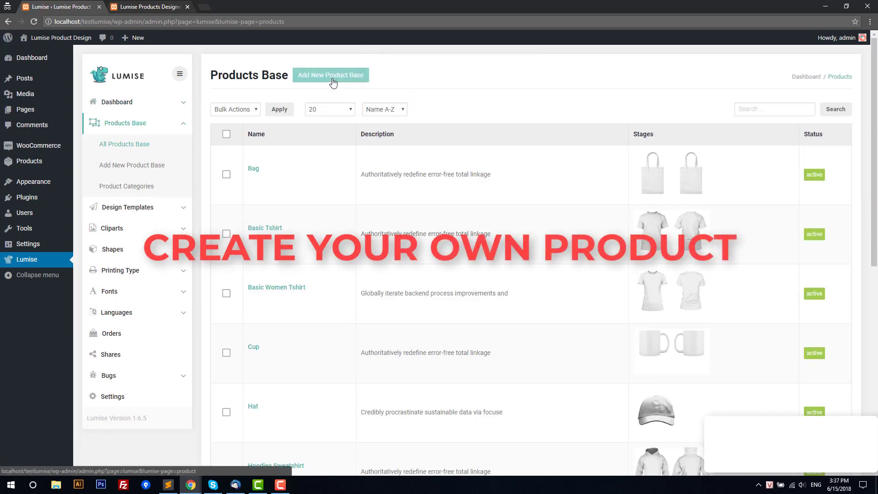
left_click(332, 81)
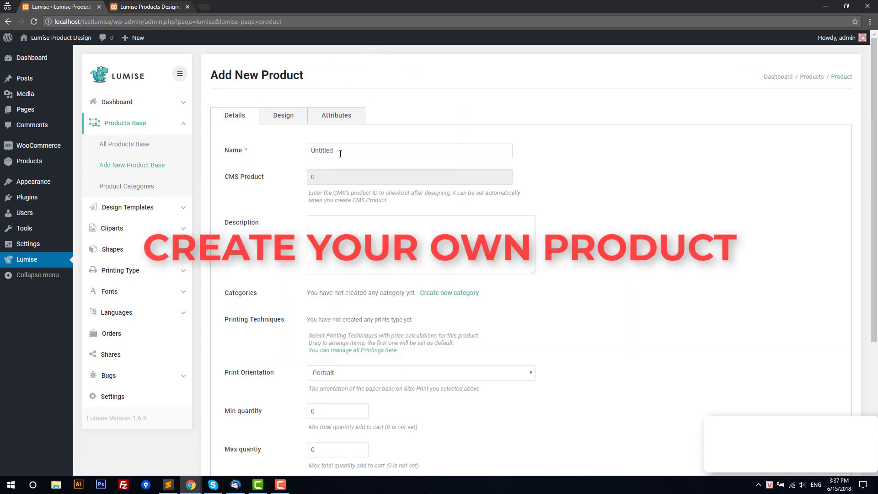
- Name the product base "your own product base" and bring up its design settings
left_click_drag(339, 151, 305, 155)
type("your own product base")
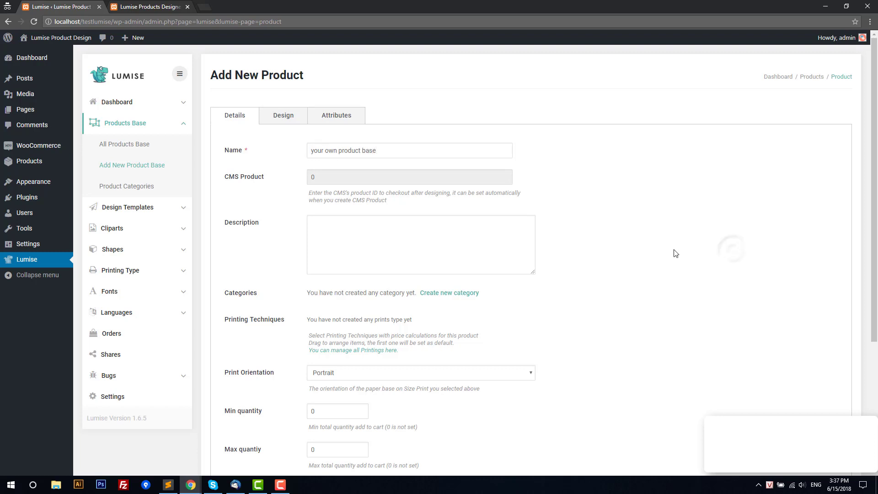
scroll(676, 253, "down", 5)
scroll(672, 251, "up", 5)
left_click(285, 115)
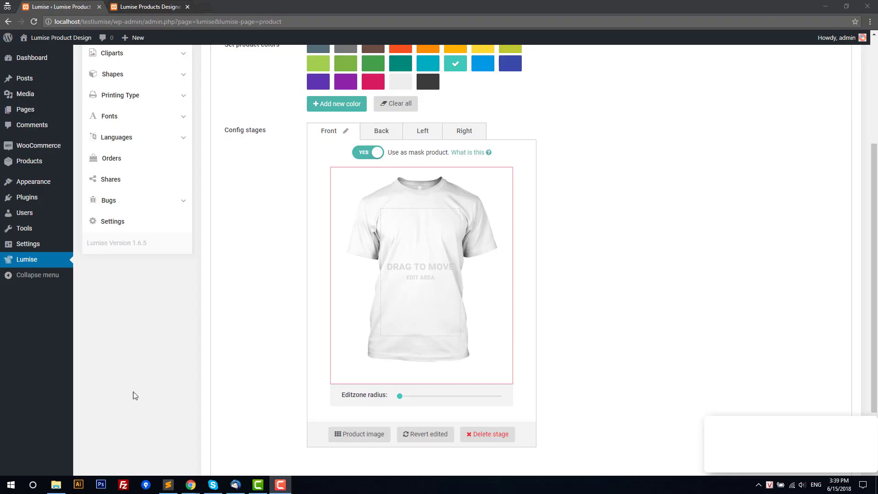
- Switch to Photoshop and create a 600 × 400 pixel document at 72 pixels/inch with a white background
left_click(101, 485)
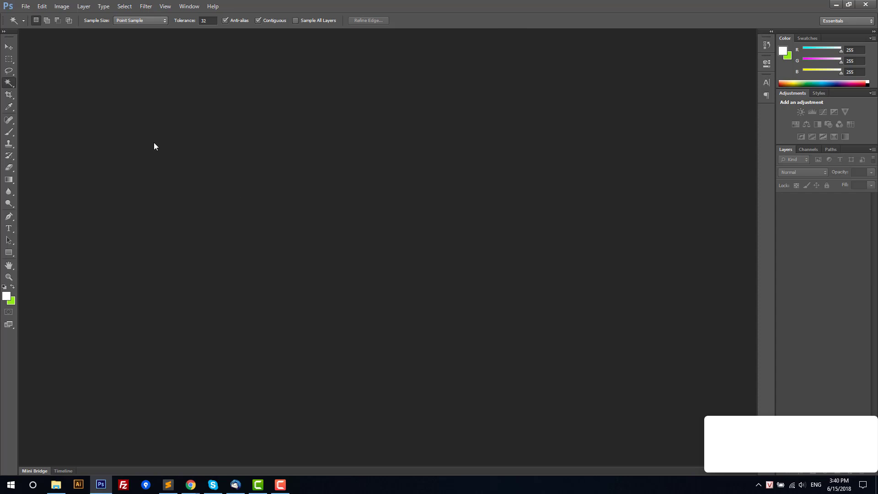
left_click(25, 7)
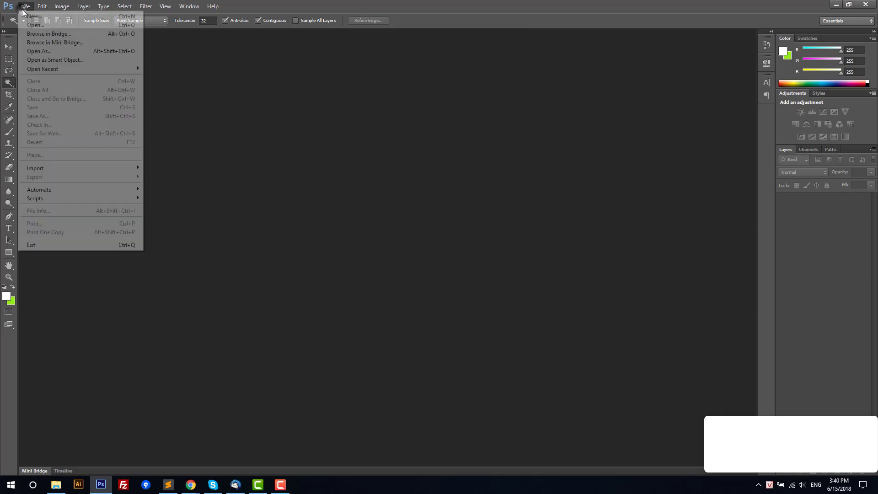
left_click(32, 16)
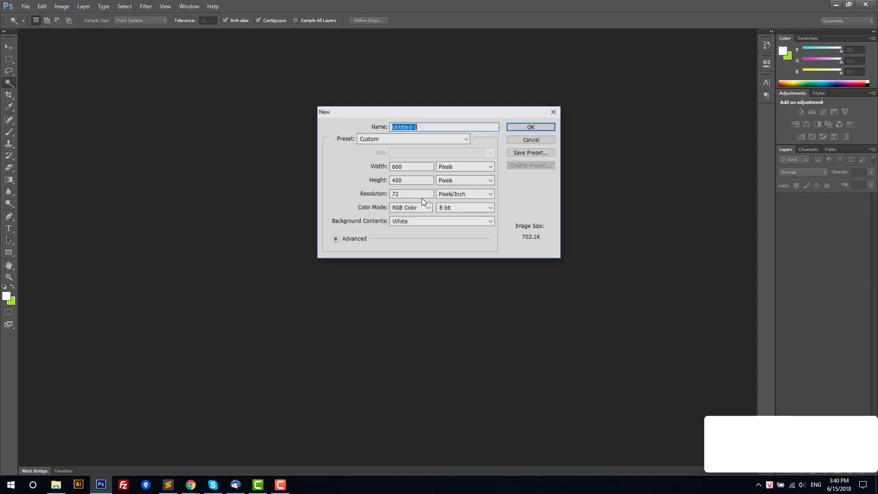
left_click(531, 127)
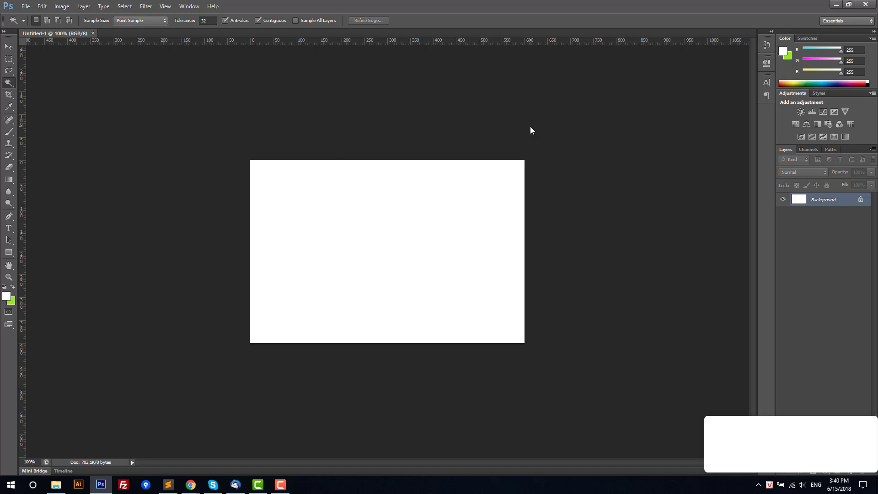
- Duplicate the Background layer and delete the original so only an unlocked white layer is left
left_click(14, 47)
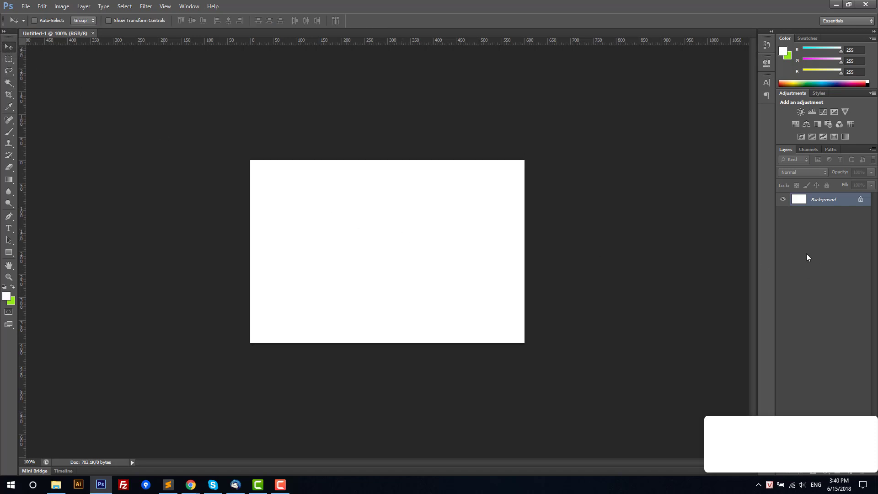
key("ctrl+j")
left_click(824, 215)
key("Delete")
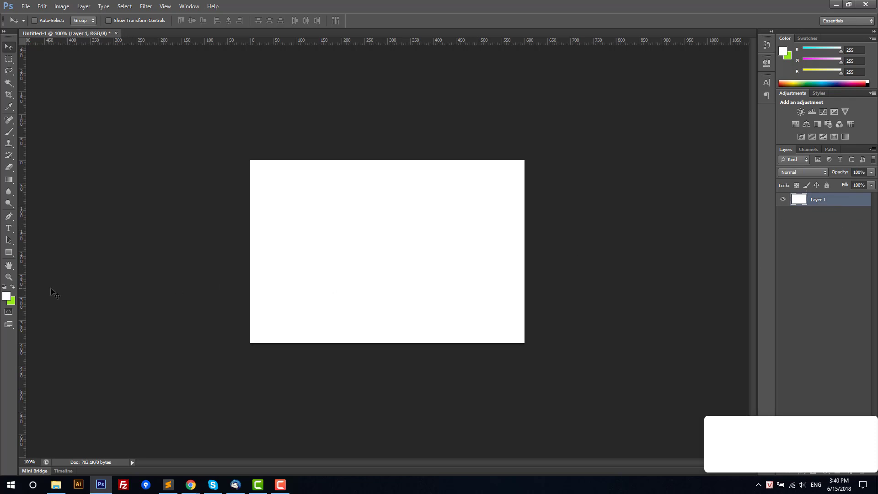
- Draw a green-filled rectangle about 408 × 223 px and move it to the middle of the canvas
left_click(13, 287)
left_click(11, 301)
left_click(520, 124)
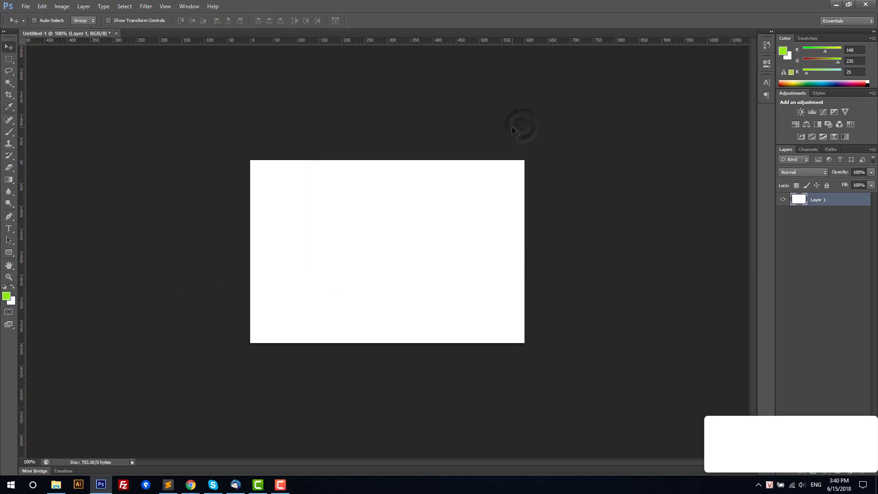
left_click(12, 256)
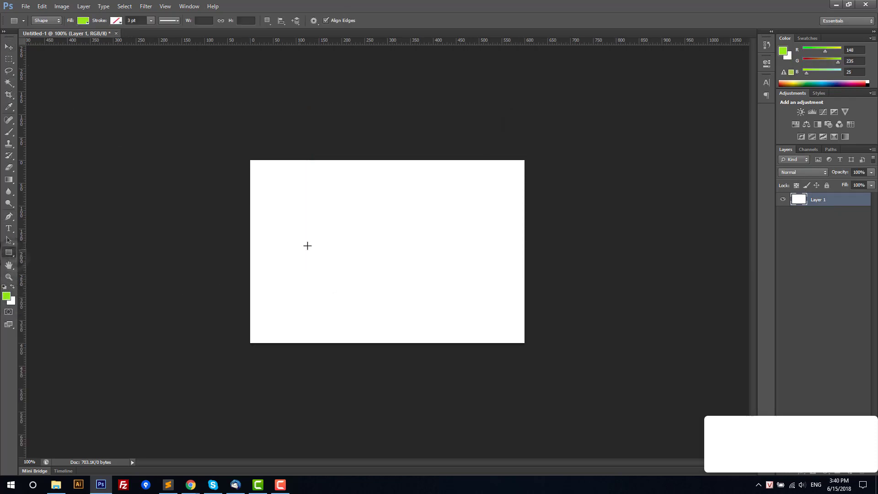
left_click_drag(299, 212, 486, 314)
left_click(9, 47)
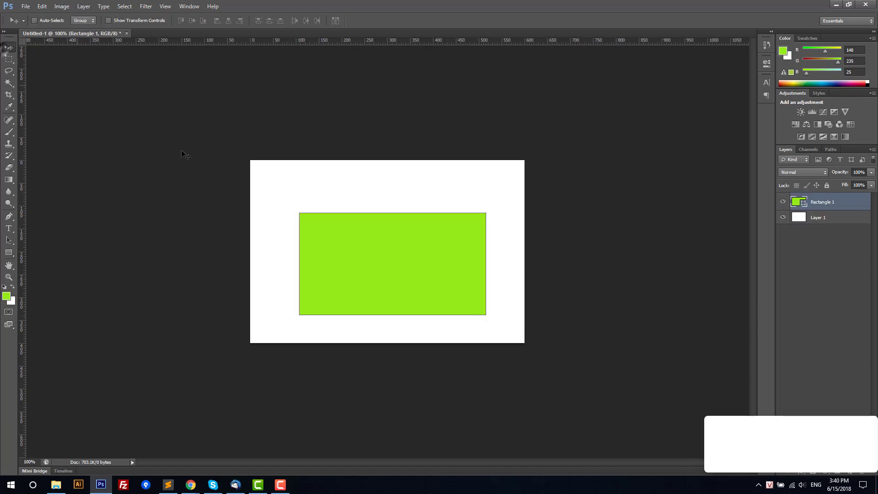
mouse_move(427, 293)
left_mouse_down()
mouse_move(418, 274)
mouse_move(422, 283)
left_mouse_up()
- Remove the rectangle's fill colour
left_click(10, 254)
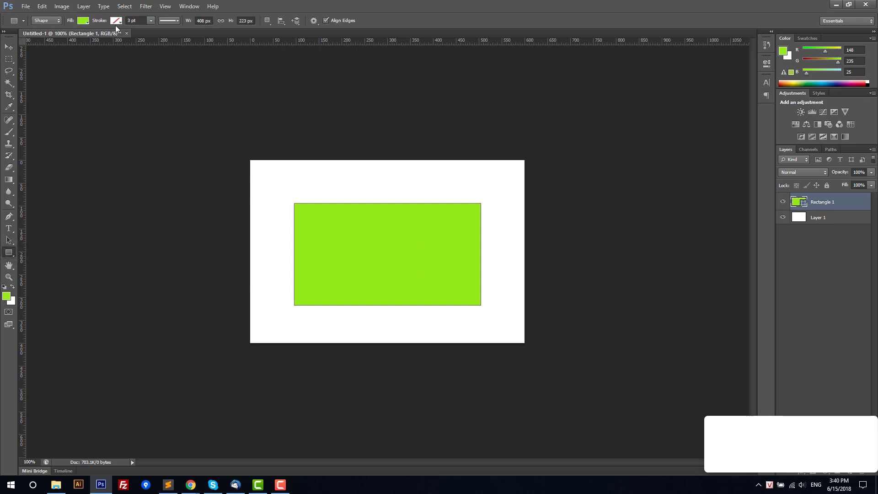
left_click(82, 21)
left_click(44, 39)
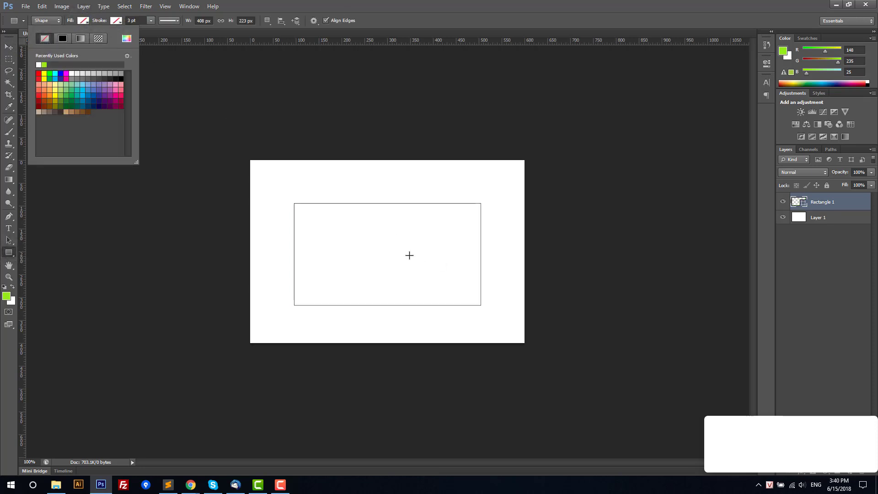
- Load the rectangle's shape as a selection and clear that area from the white Layer 1
left_click(9, 47)
left_click(819, 218, "shift")
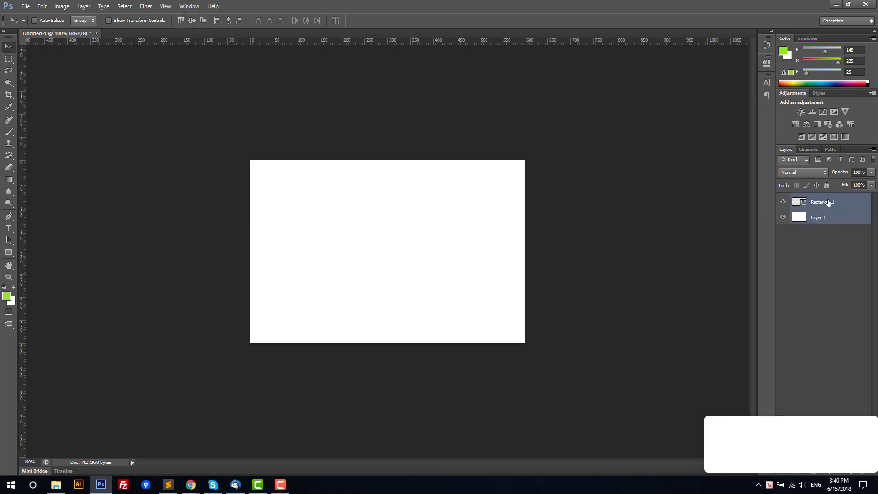
left_click(829, 202)
left_click(818, 221)
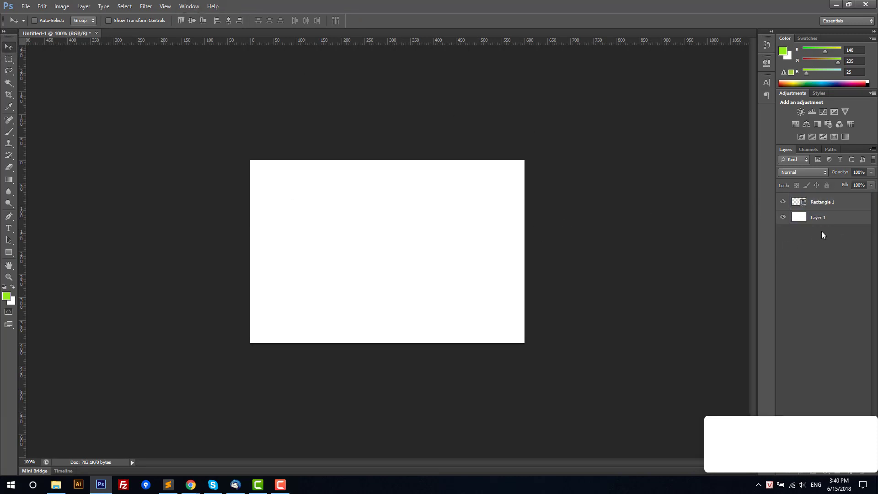
left_click_drag(818, 219, 799, 204)
left_click(799, 205, "ctrl")
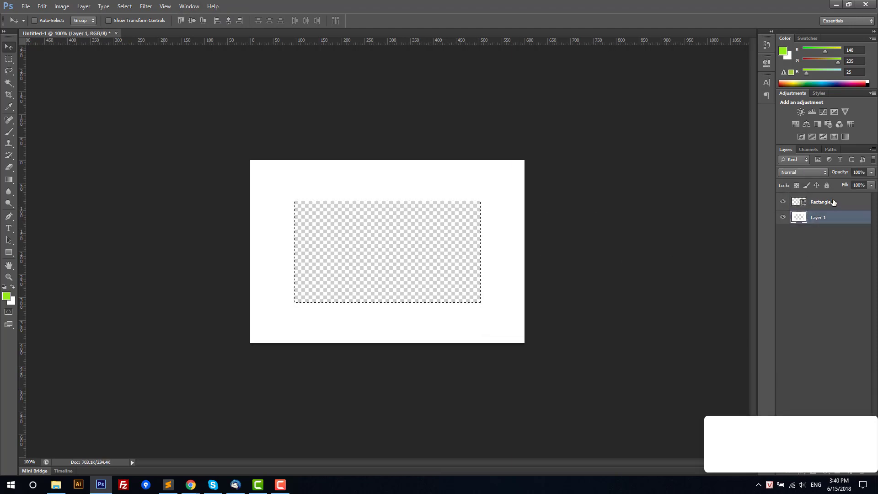
- Add a drop shadow to the Rectangle 1 layer, with a larger shadow size and a lower opacity than the defaults
left_click(832, 202)
right_click(807, 197)
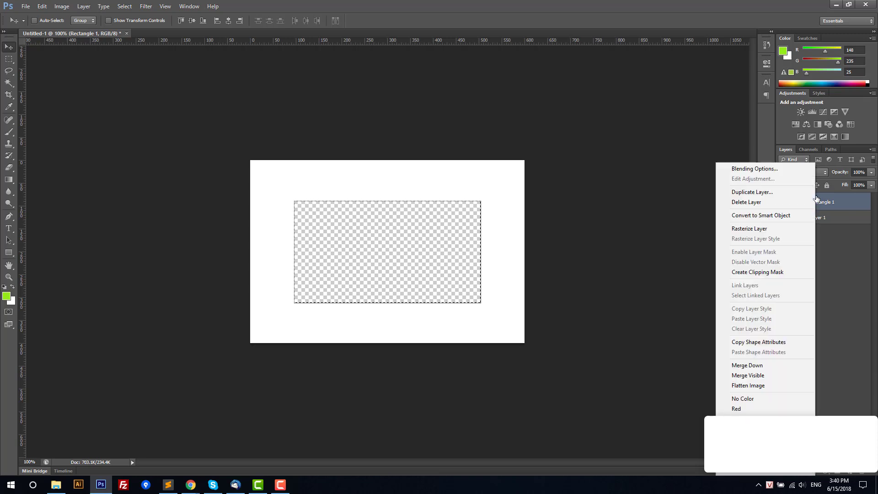
left_click(736, 168)
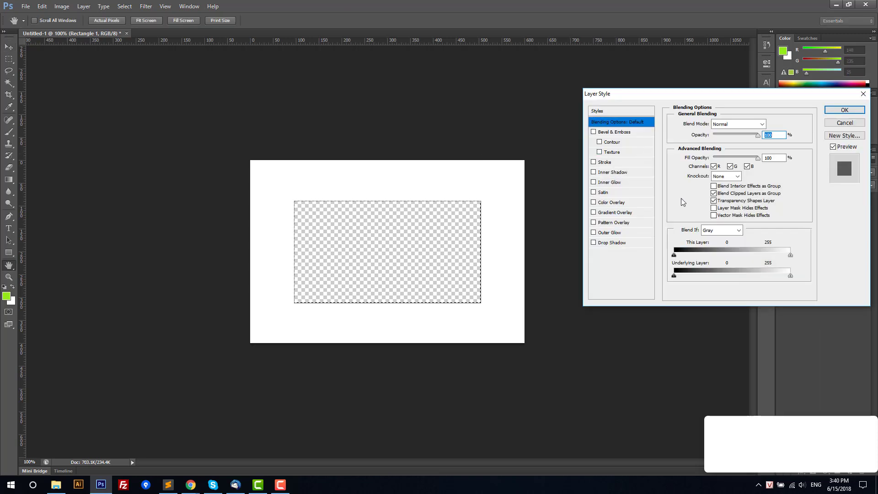
left_click(594, 243)
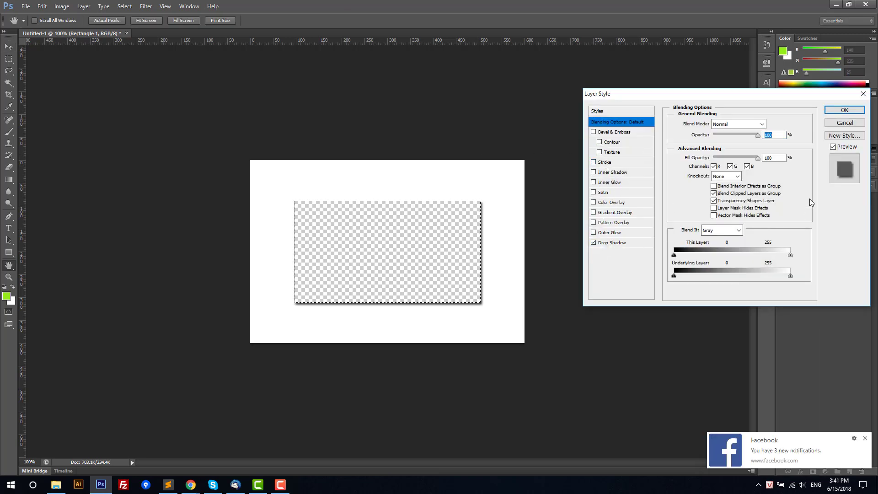
left_click(613, 243)
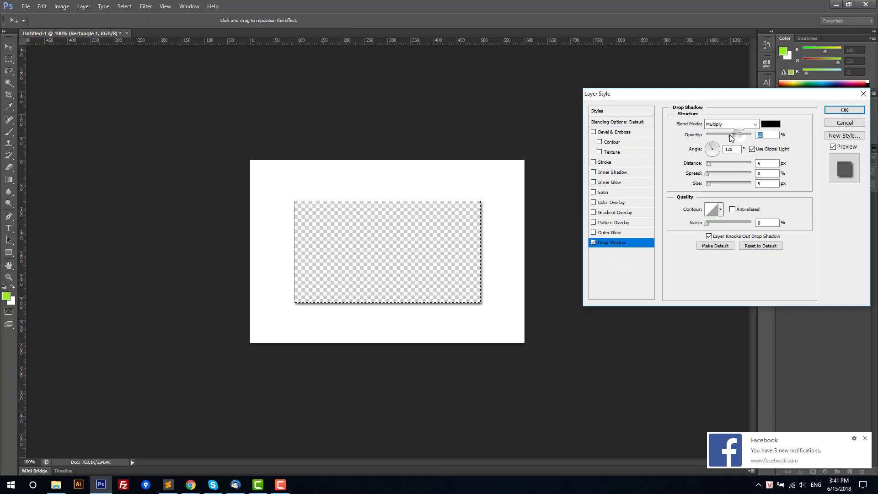
left_click_drag(709, 184, 715, 185)
left_click_drag(726, 136, 721, 137)
left_click(842, 112)
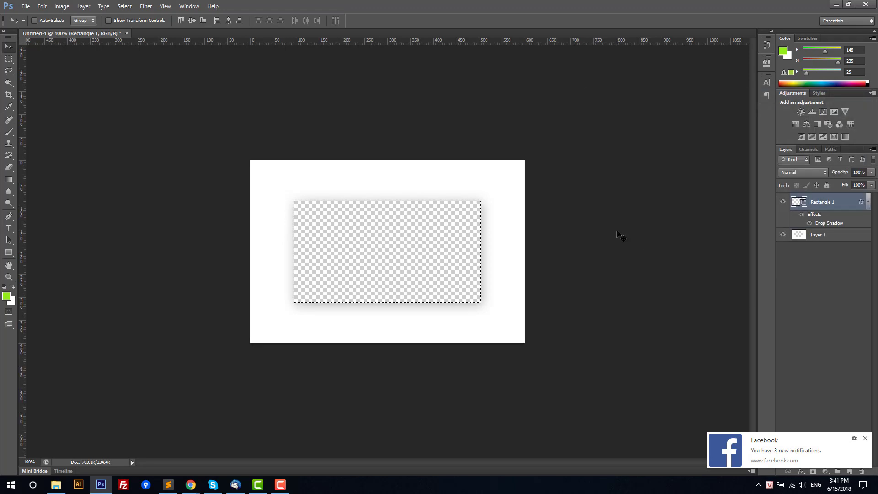
- Prepare a web export of the image as PNG-24 with transparency and proceed to saving it
key("ctrl+alt+shift+s")
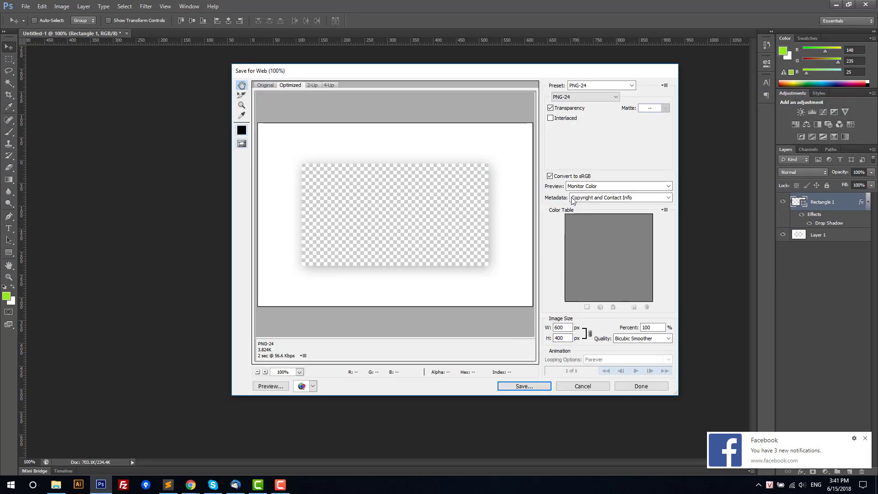
left_click(588, 97)
left_click(581, 123)
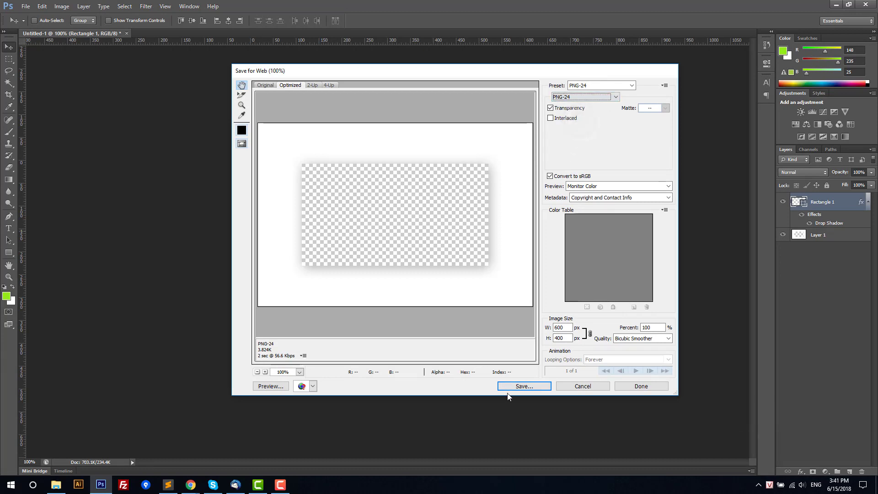
left_click(521, 386)
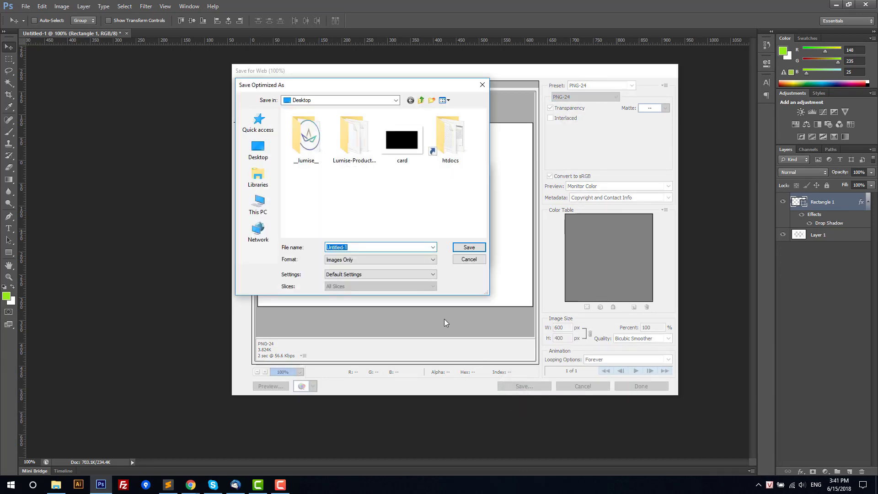
- Name the exported image mask-image-for-product-base and save it to the Desktop
type("mask0image")
key("BackSpace")
key("BackSpace")
key("BackSpace")
key("BackSpace")
key("BackSpace")
key("BackSpace")
type("-image-for-productbase")
key("Left")
key("Left")
key("Left")
key("Left")
type("-")
left_click(469, 247)
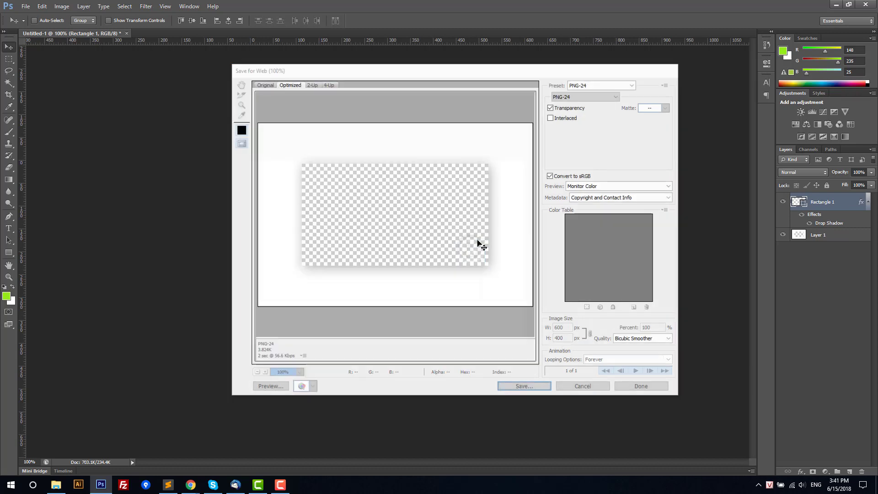
- Switch to the Lumise product page in Chrome and upload mask-image-for-product-base from the Desktop as the Front stage's product image
left_click(836, 4)
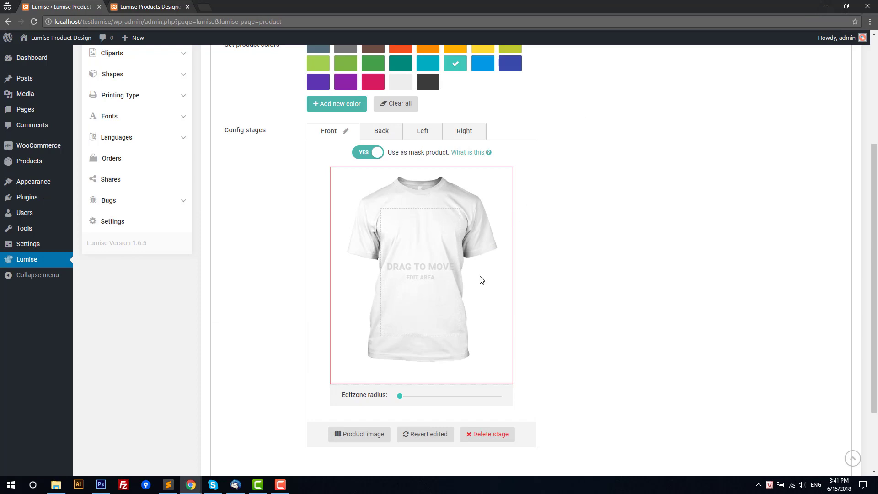
left_click(372, 434)
left_click(243, 106)
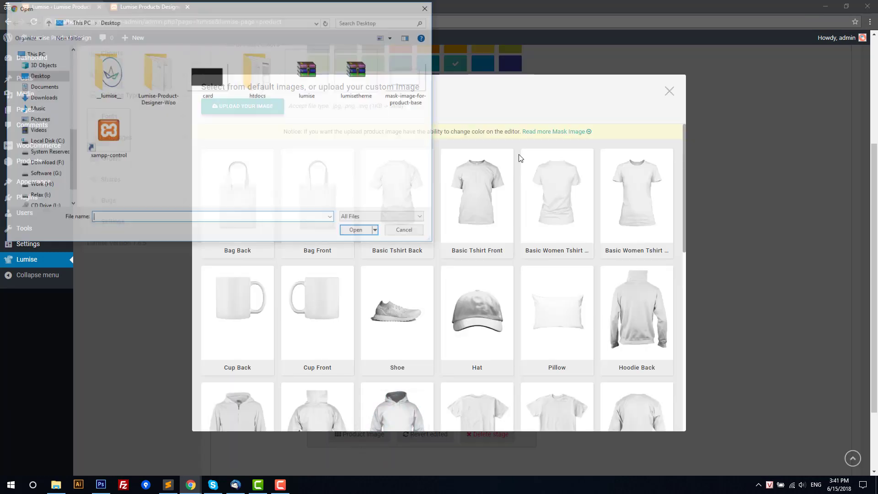
double_click(406, 75)
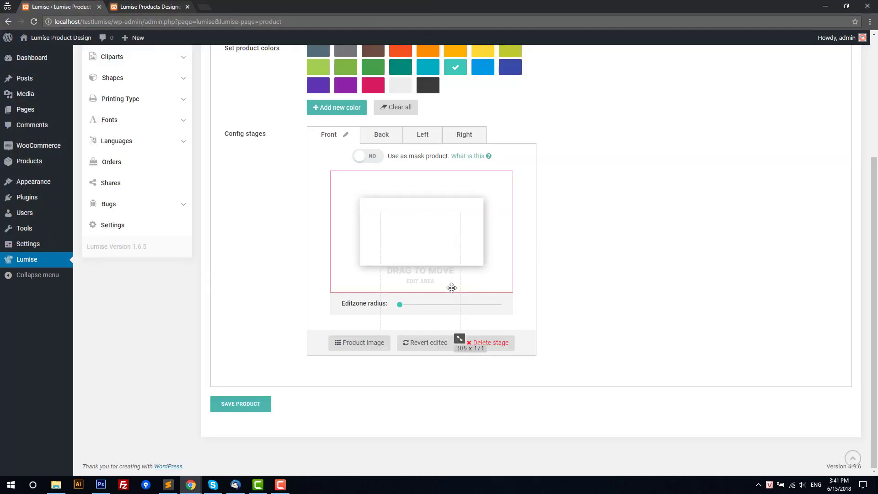
- Fit the Front stage's edit area exactly over the card cutout and set the product colour to light grey
left_click_drag(452, 287, 451, 236)
left_click_drag(480, 275, 482, 263)
scroll(476, 229, "up", 2)
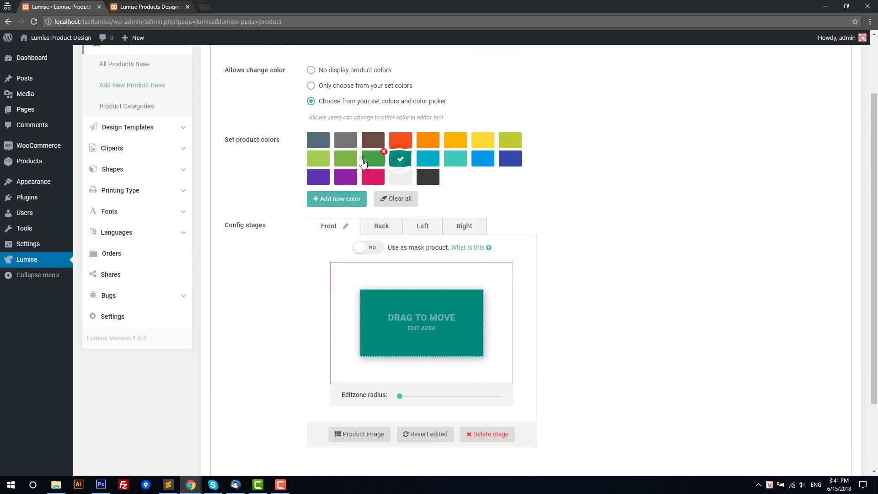
left_click(402, 176)
- Save the new product base with the Front stage selected, and open its details
scroll(544, 238, "down", 1)
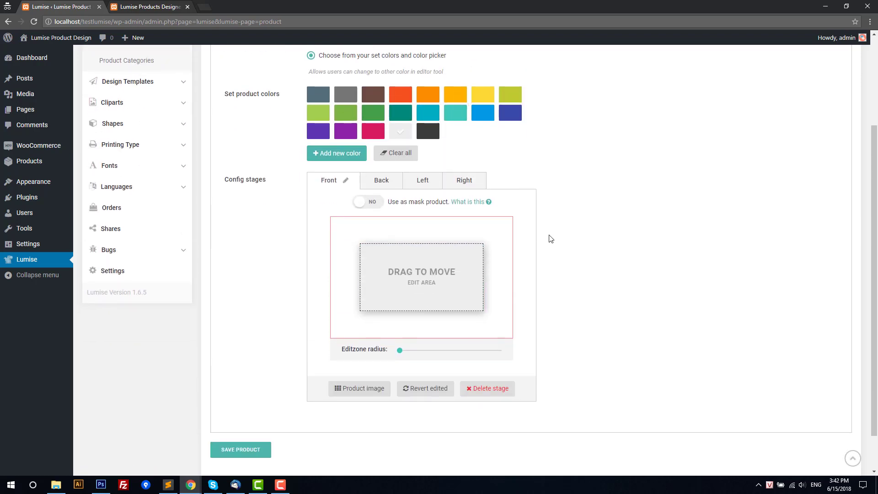
scroll(551, 239, "down", 1)
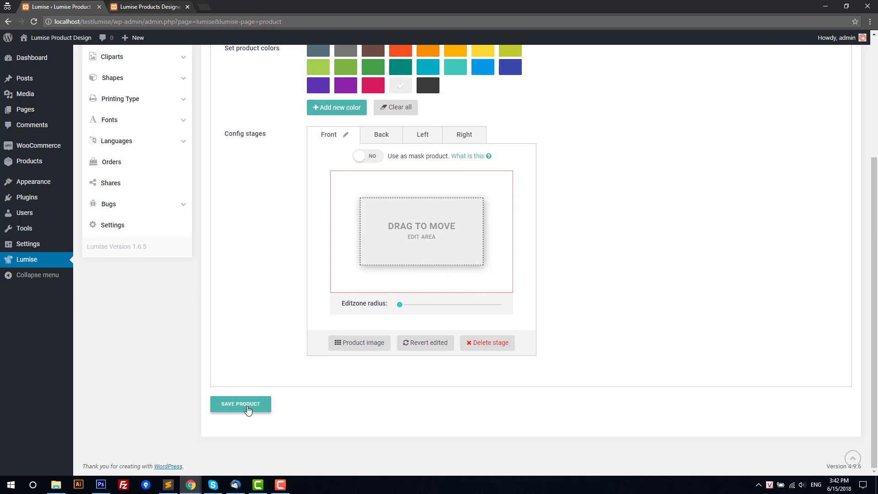
left_click(247, 410)
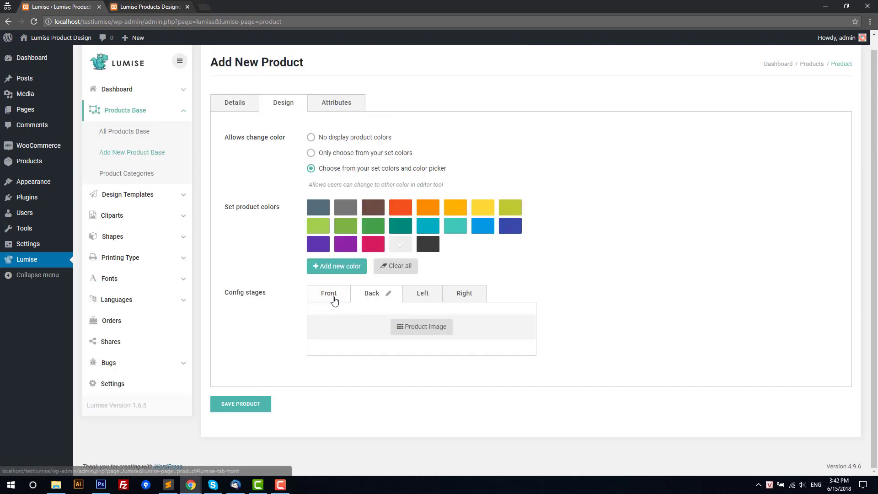
left_click(331, 294)
scroll(268, 345, "up", 6)
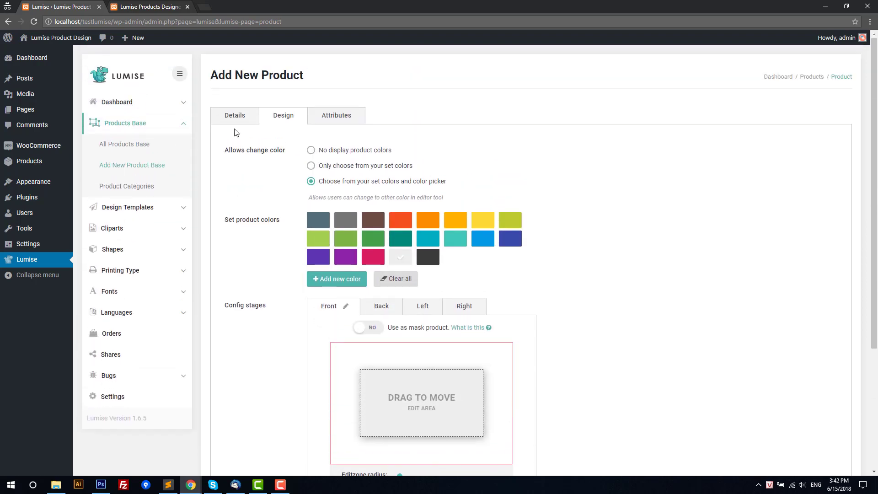
left_click(234, 117)
left_click(284, 117)
scroll(300, 233, "down", 4)
left_click(255, 406)
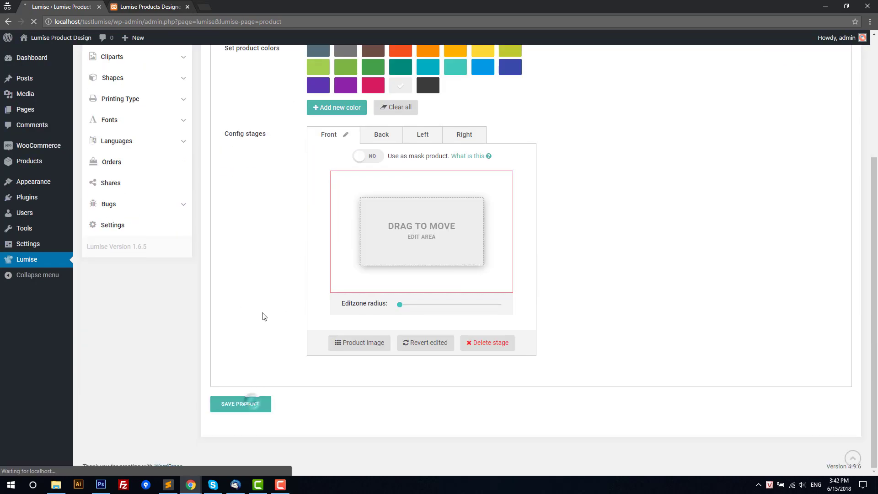
scroll(266, 309, "up", 2)
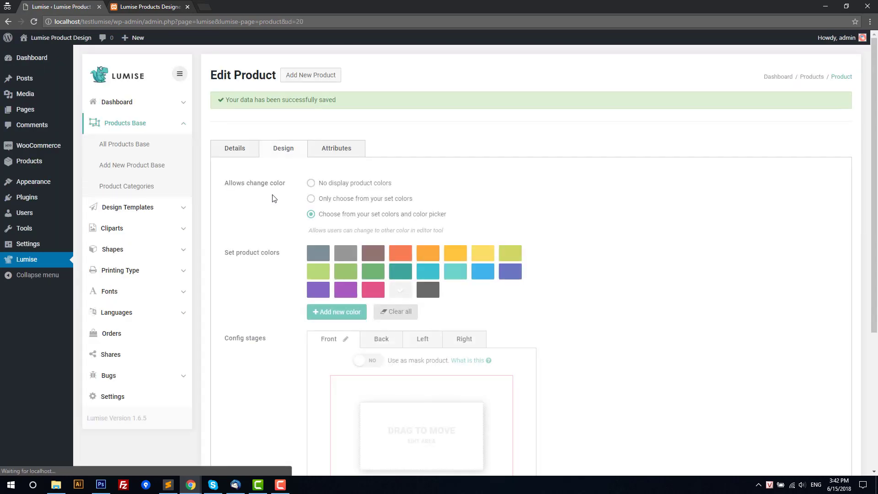
left_click(239, 157)
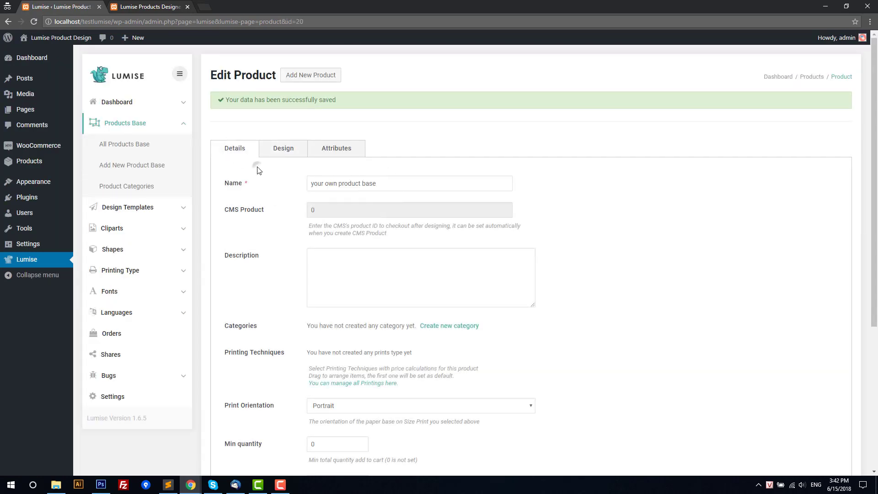
- Start a new WooCommerce product and name it "Your own product"
left_click(40, 165)
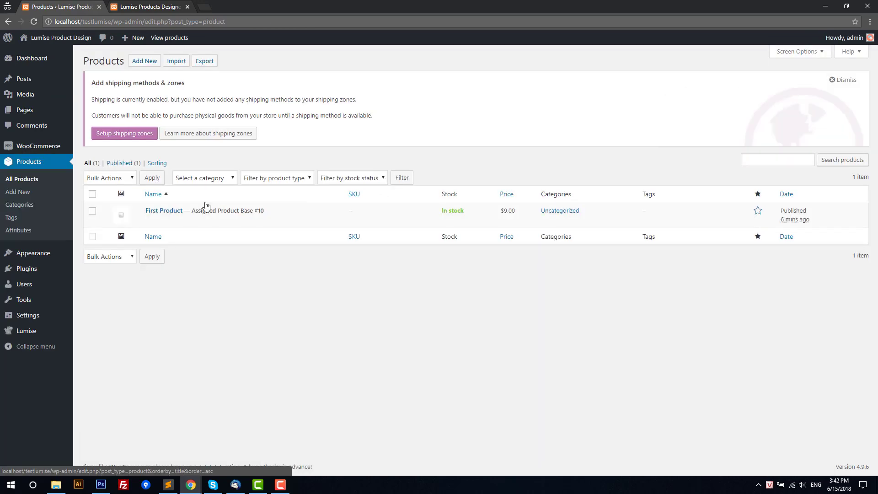
left_click(145, 61)
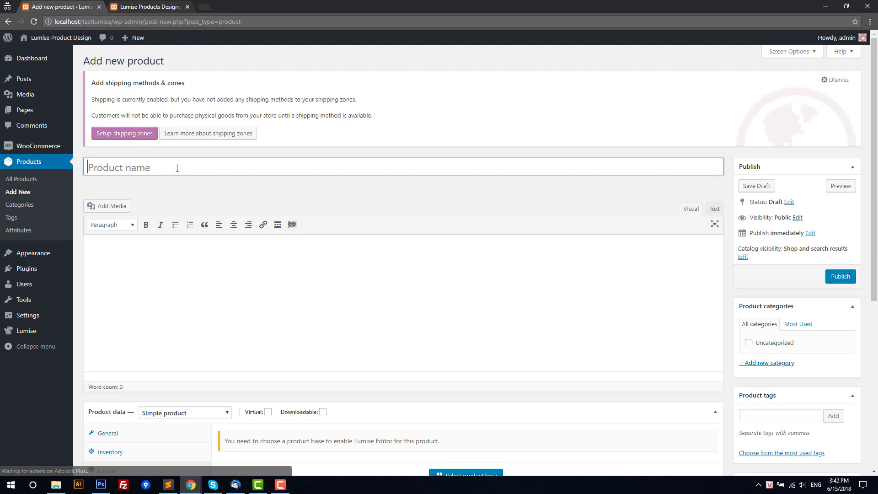
left_click(177, 169)
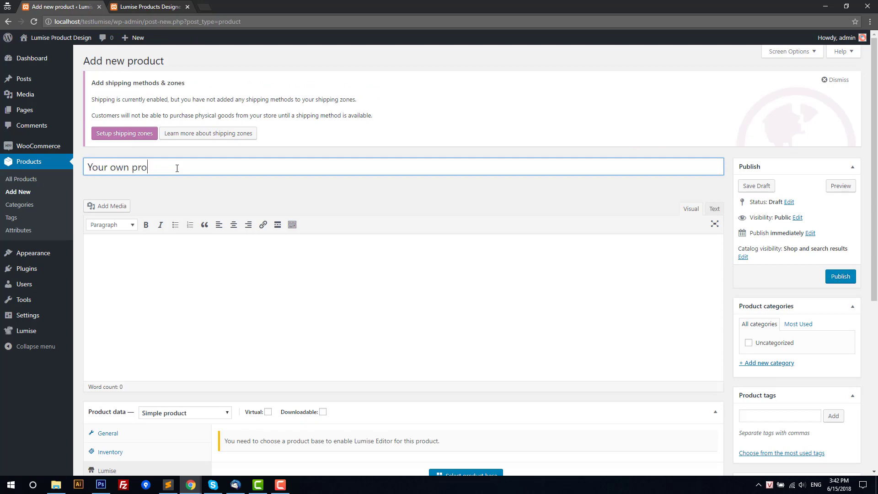
left_click(236, 200)
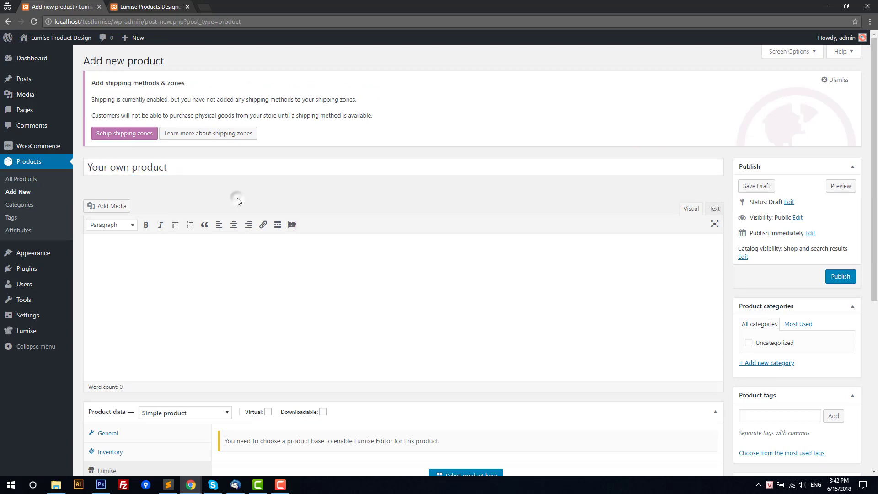
- Assign the custom card product base to the new product in its Lumise product data
scroll(270, 226, "down", 4)
left_click(473, 295)
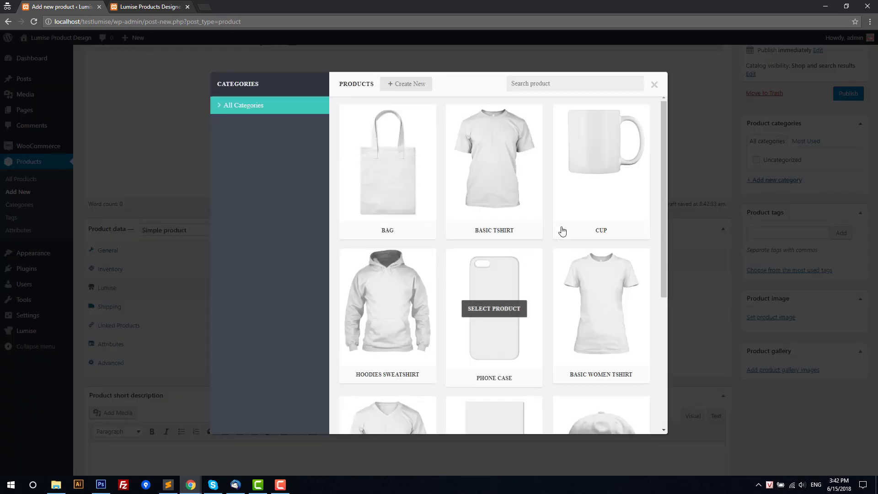
scroll(560, 231, "down", 5)
left_click(608, 353)
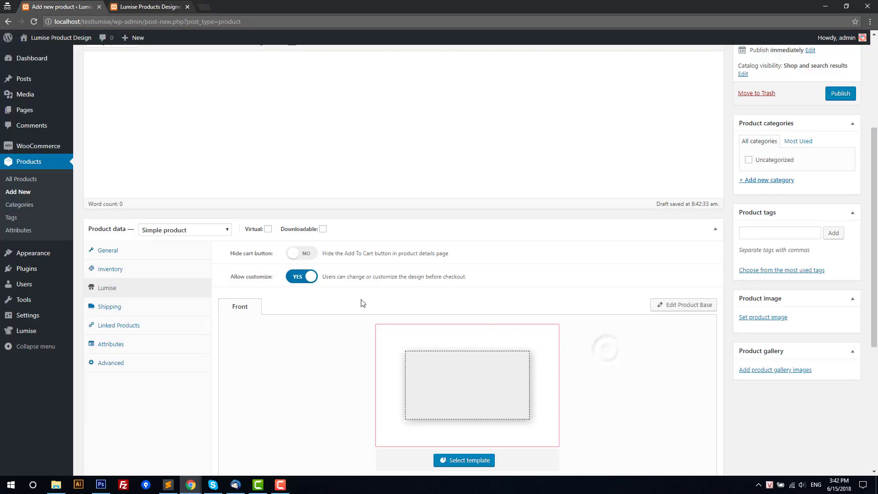
- Set the product's regular price to $14 and publish it
left_click(108, 250)
left_click(359, 250)
type("14")
left_click(667, 264)
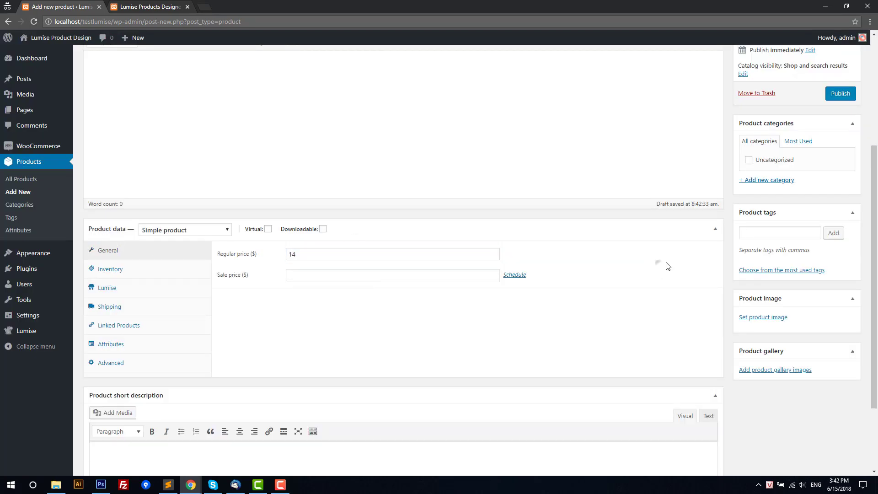
left_click(842, 94)
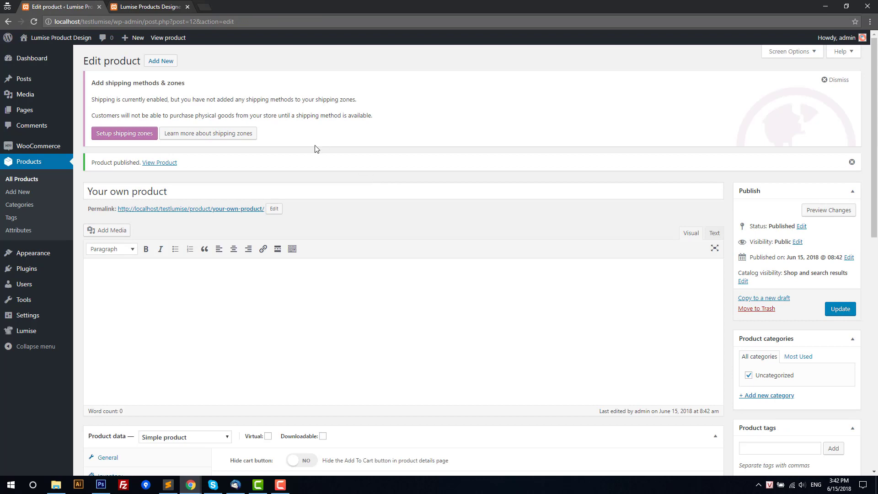
- View the published product on the shop site in a separate tab and open it in the Lumise design editor
middle_click(169, 38)
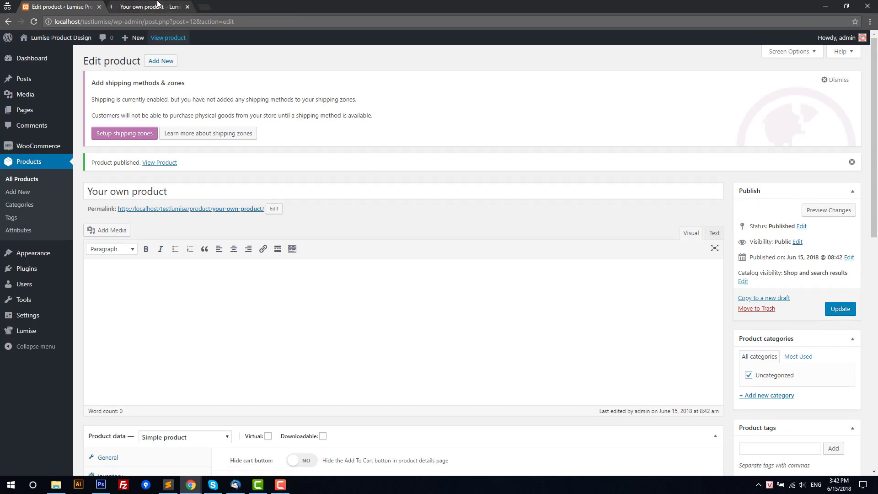
left_click(151, 7)
left_click(491, 287)
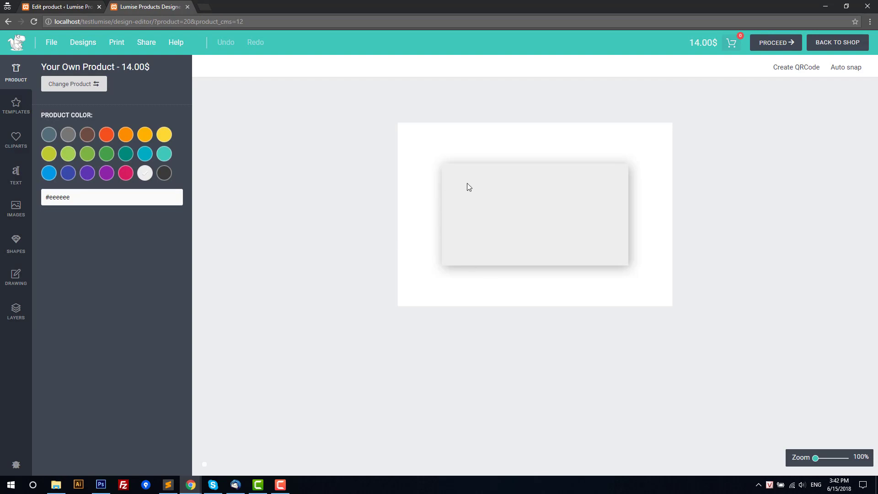
- Change the product colour of the card to orange
left_click(16, 178)
left_click(8, 83)
left_click(125, 134)
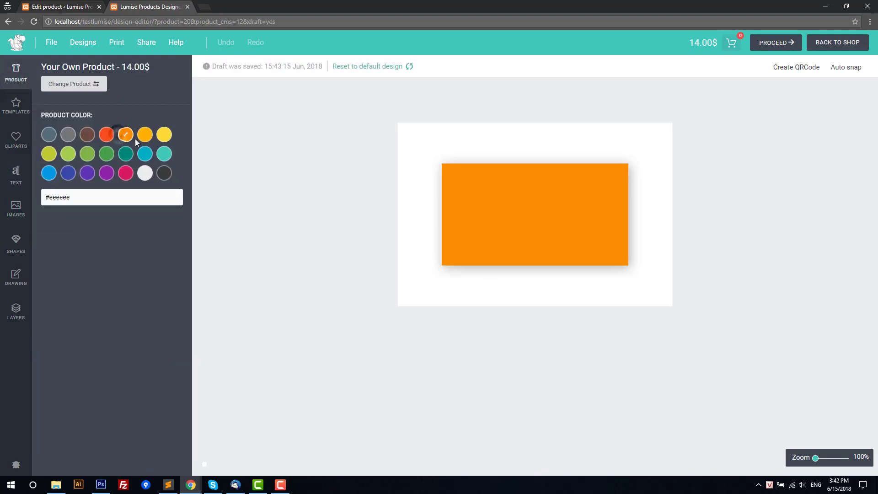
- Add an Oswald text object to the card and change its wording to "lumise.com"
left_click(16, 176)
left_click(133, 251)
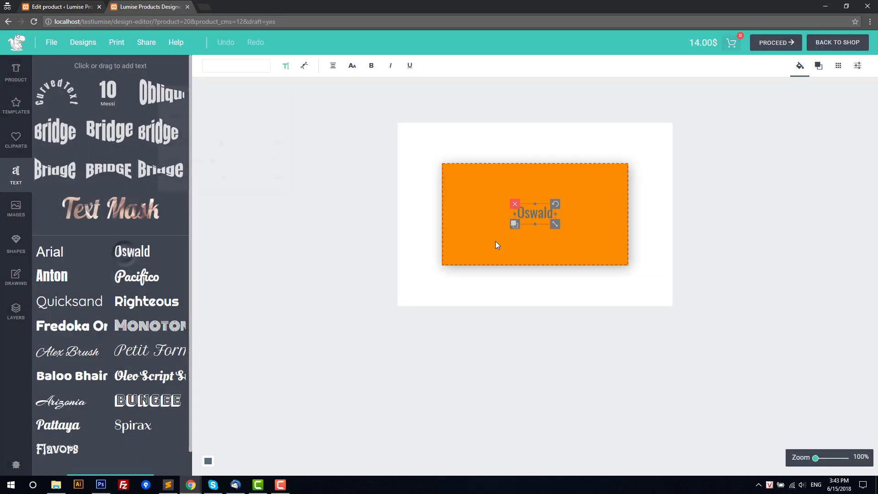
double_click(544, 215)
key("BackSpace")
type("lumise")
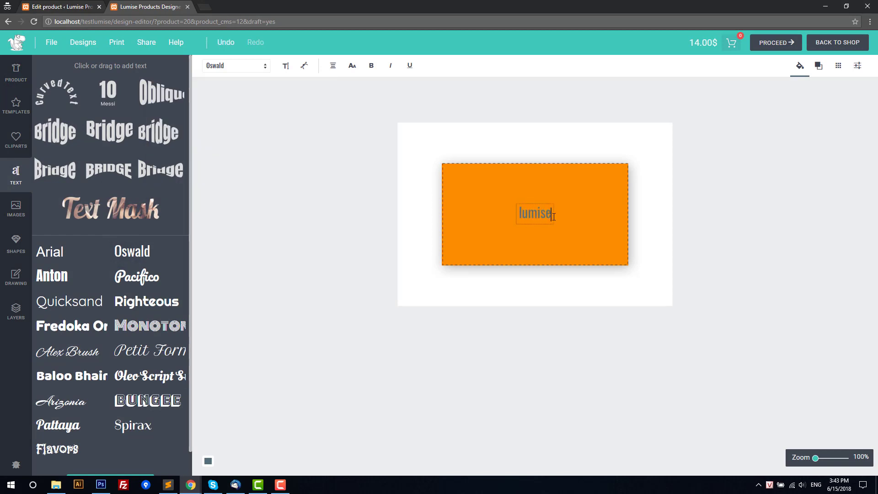
type(".com")
- Change the "lumise.com" text's fill colour to light grey and enlarge it to nearly the card's full width
left_click(800, 66)
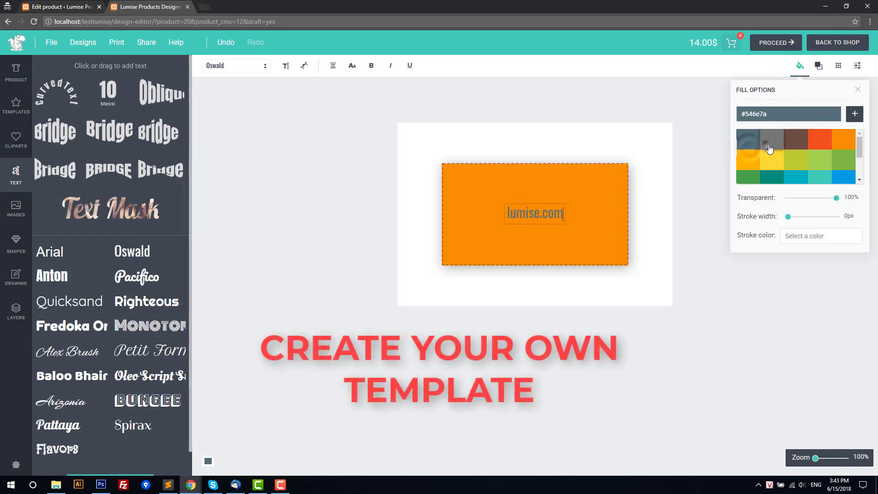
left_click(796, 177)
scroll(823, 160, "down", 1)
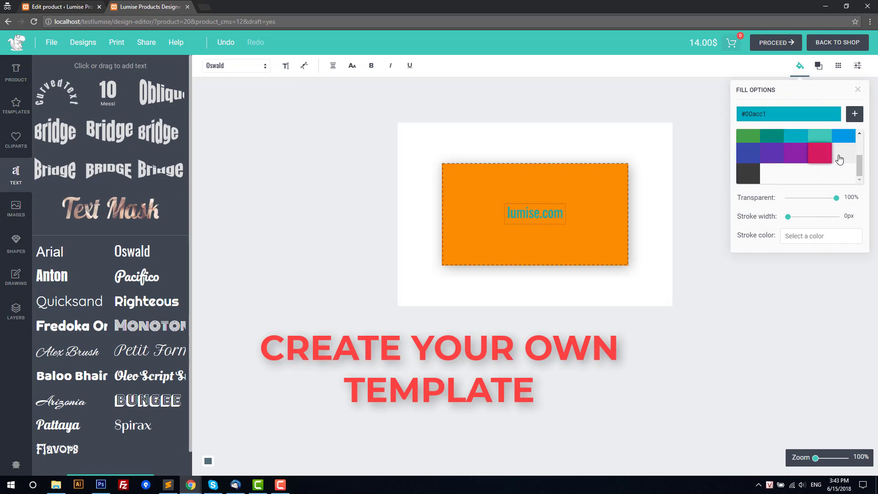
left_click(839, 159)
left_click_drag(565, 225, 626, 249)
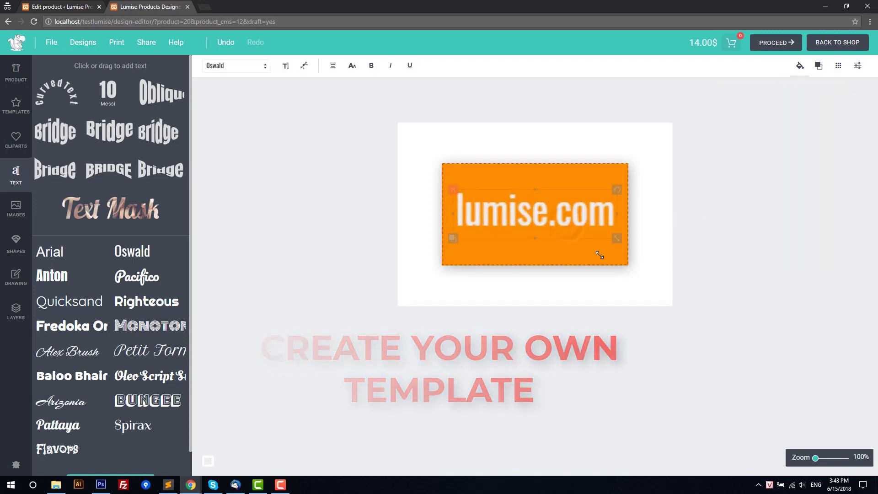
left_click(637, 260)
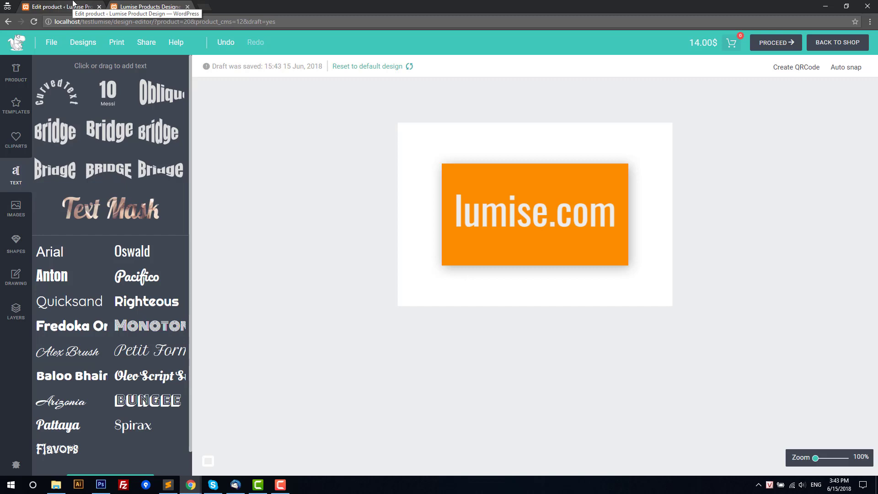
- Shrink the "lumise.com" text slightly and position it centred in the upper part of the card
left_click(526, 217)
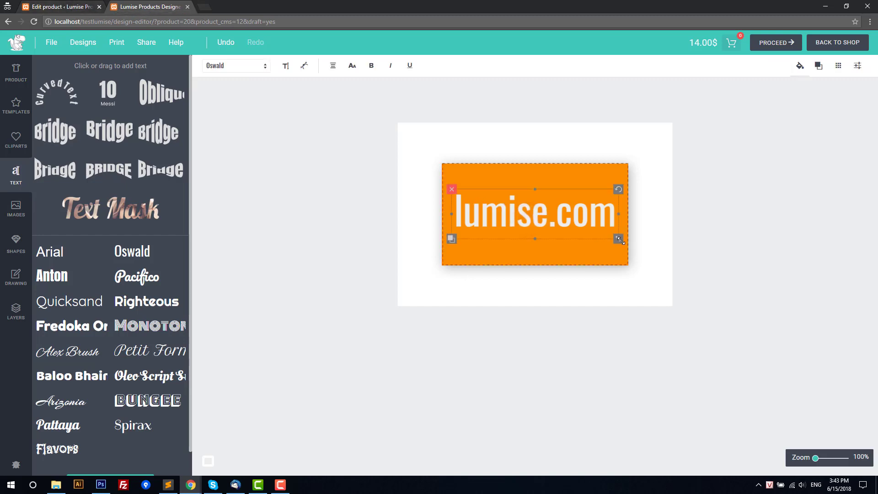
left_click_drag(619, 237, 563, 204)
left_click(570, 210)
left_click(766, 133)
left_click(569, 204)
left_click(633, 270)
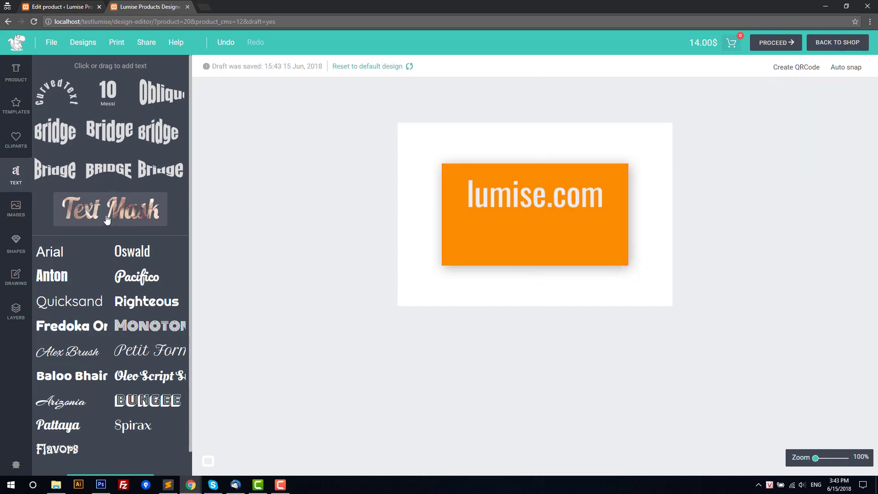
- Add a Quicksand text object below the heading and change its wording to "product design tool"
left_click(88, 306)
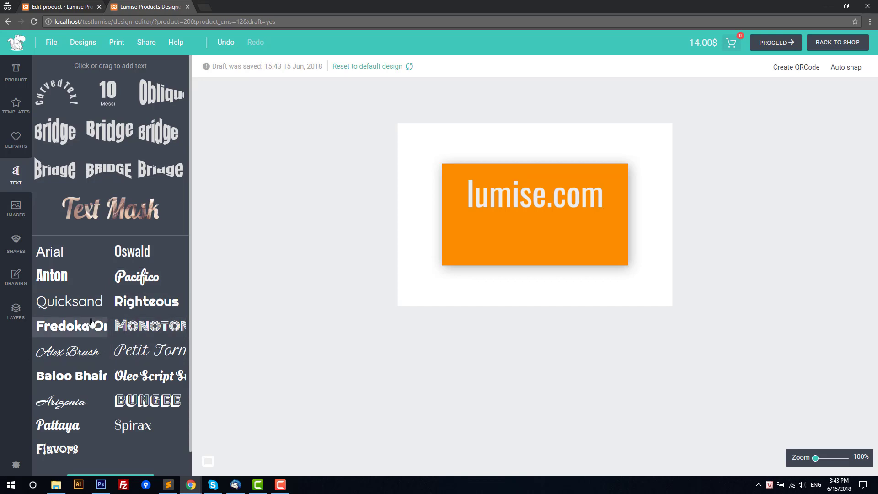
double_click(566, 215)
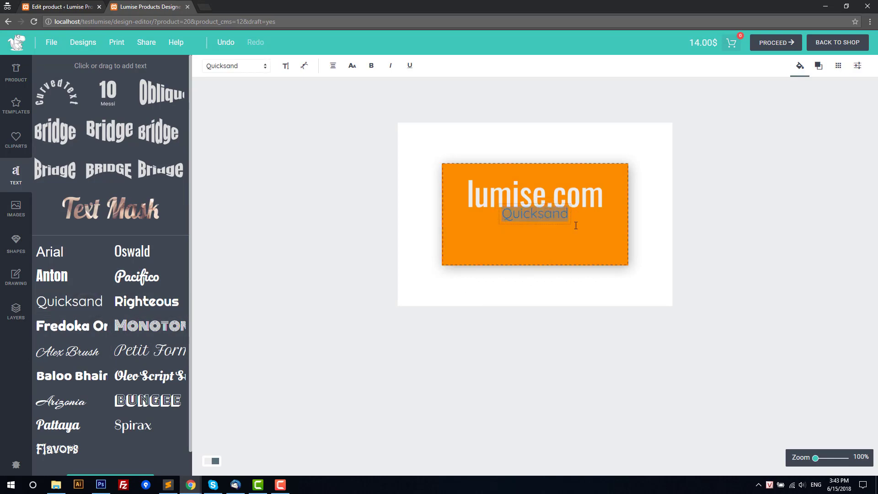
type("product de")
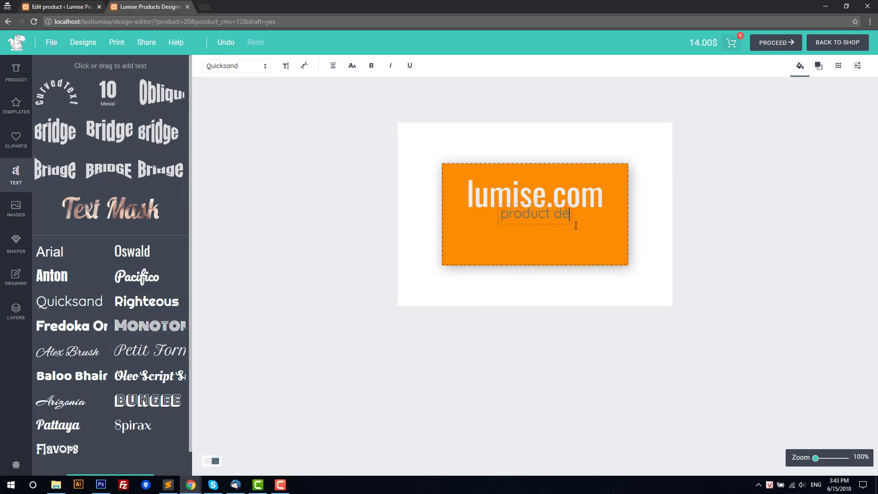
type("sign to")
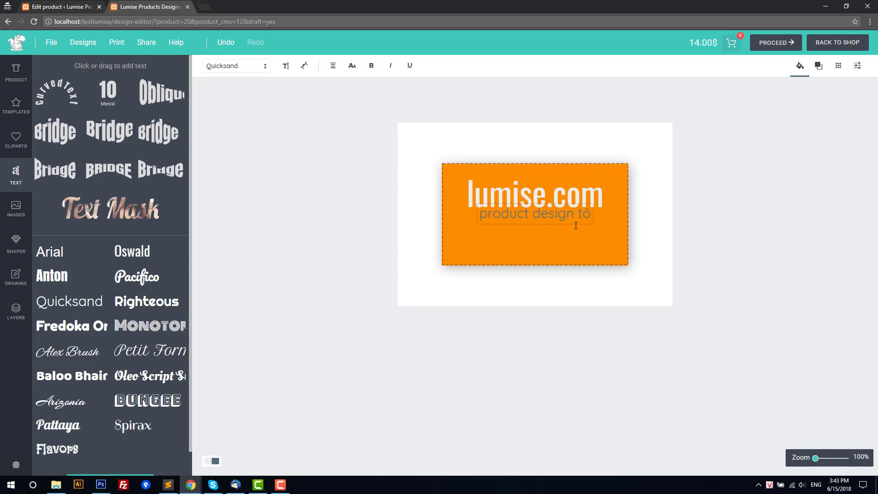
type("ol")
key("Escape")
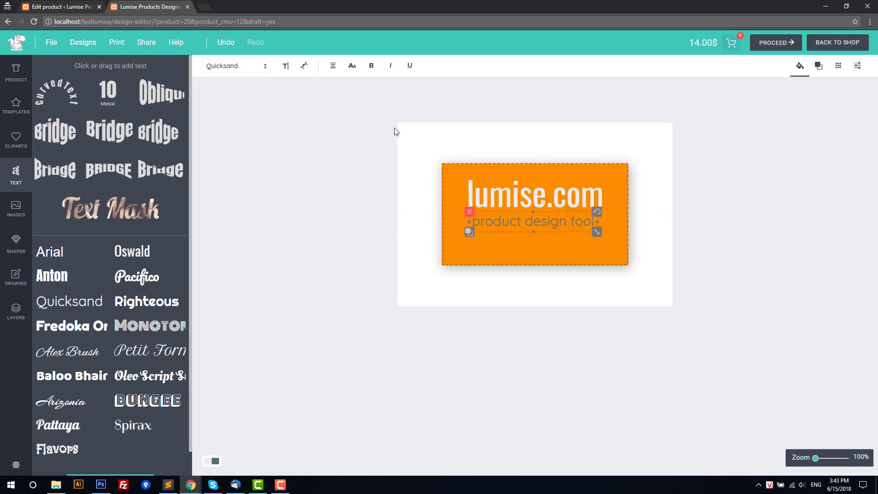
- Convert the tagline and the heading to uppercase, and move the tagline near the card's lower edge
left_click(352, 65)
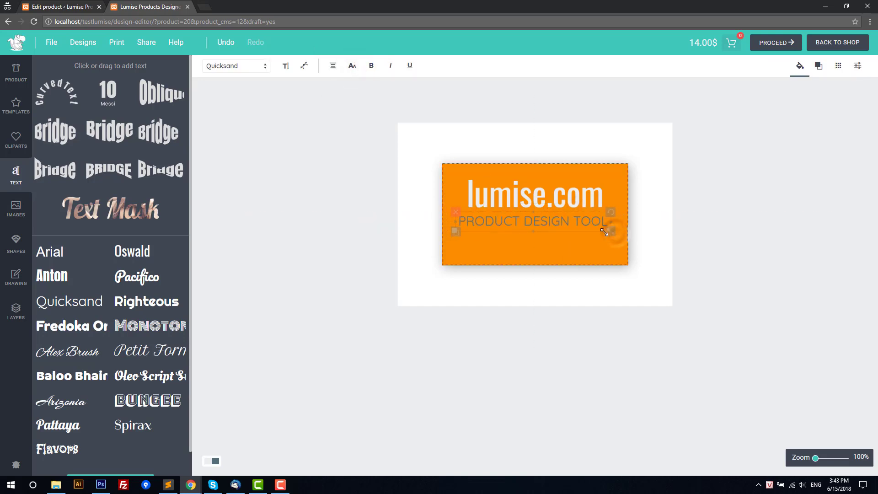
left_click_drag(581, 225, 583, 245)
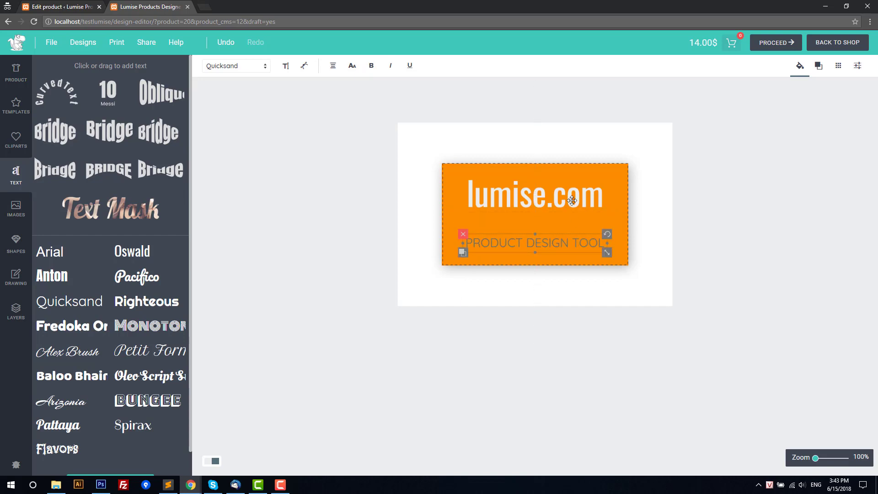
left_click(569, 211)
left_click(352, 65)
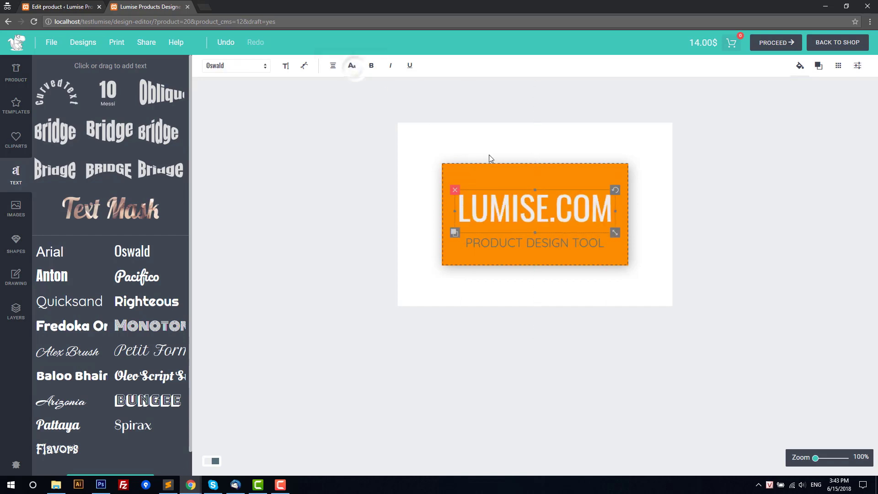
- Make the heading bold, shrink it to about the tagline's width and place it directly above the tagline
left_click_drag(614, 233, 603, 237)
left_click(372, 65)
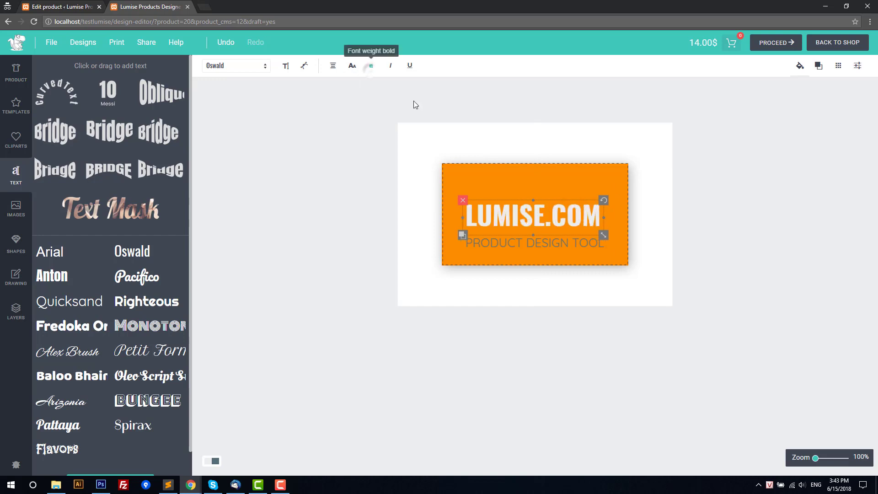
left_click_drag(551, 215, 554, 220)
left_click(688, 306)
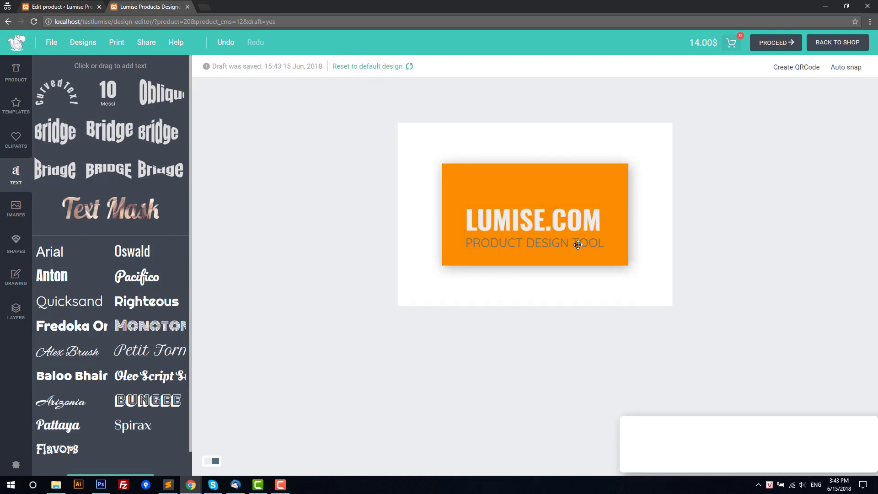
- Adjust the tagline's size to match the heading's width and move both text lines together to the card's centre
left_click(577, 244)
left_click_drag(608, 254, 602, 254)
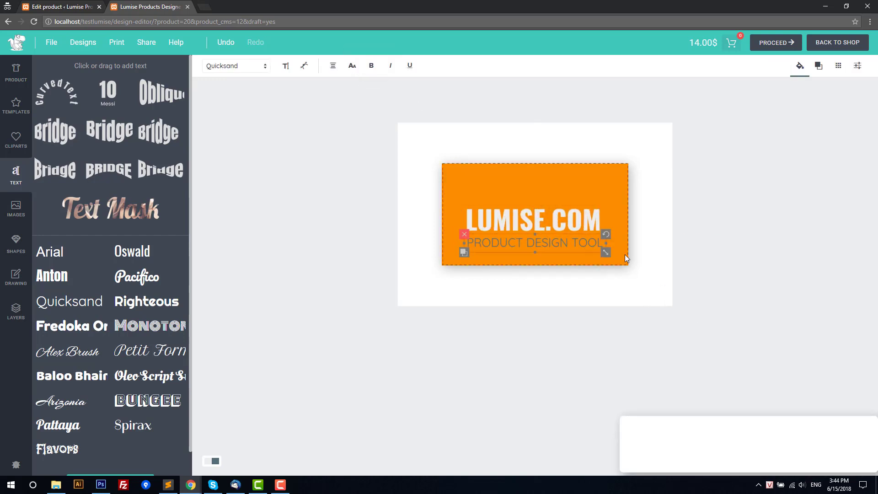
left_click(535, 268)
left_click_drag(536, 268, 588, 222)
left_click_drag(582, 221, 584, 206)
left_click(692, 261)
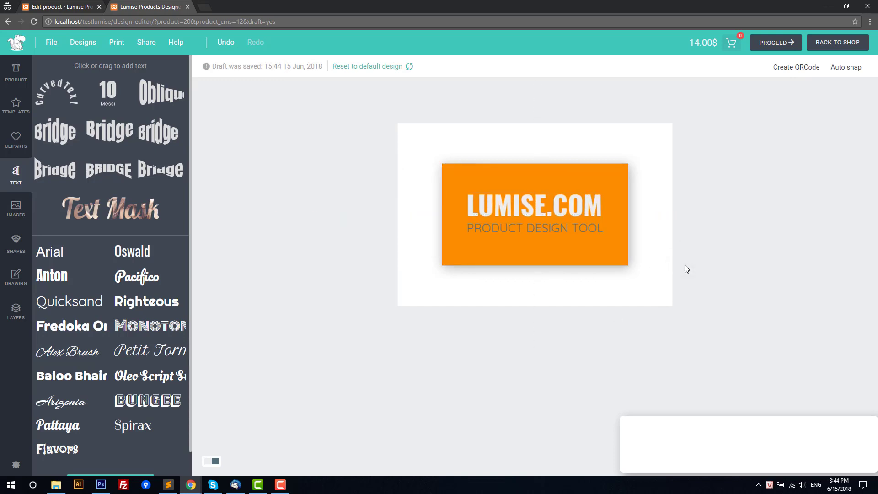
- Change the tagline's fill colour to purple and the card's product colour to #eeeeee
left_click(578, 229)
left_click(800, 66)
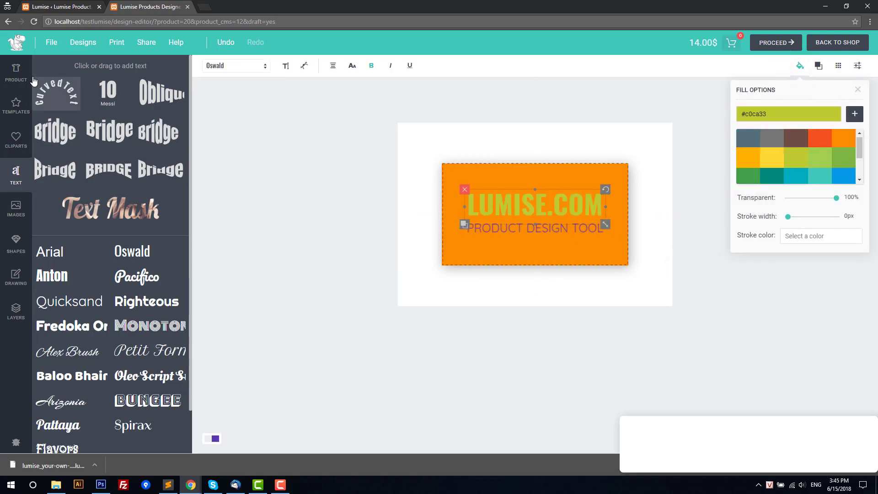
left_click(16, 70)
left_click(147, 174)
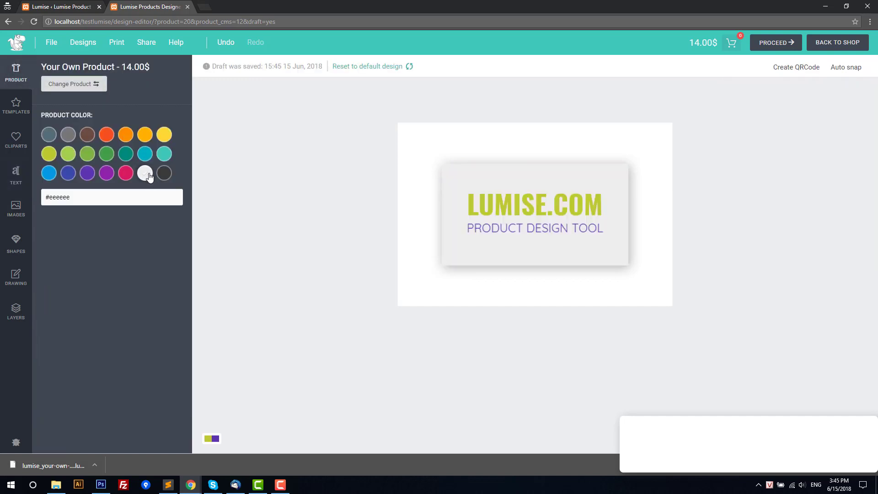
- Set the "LUMISE.COM" heading's fill colour to #f4511e and deselect it
left_click(582, 197)
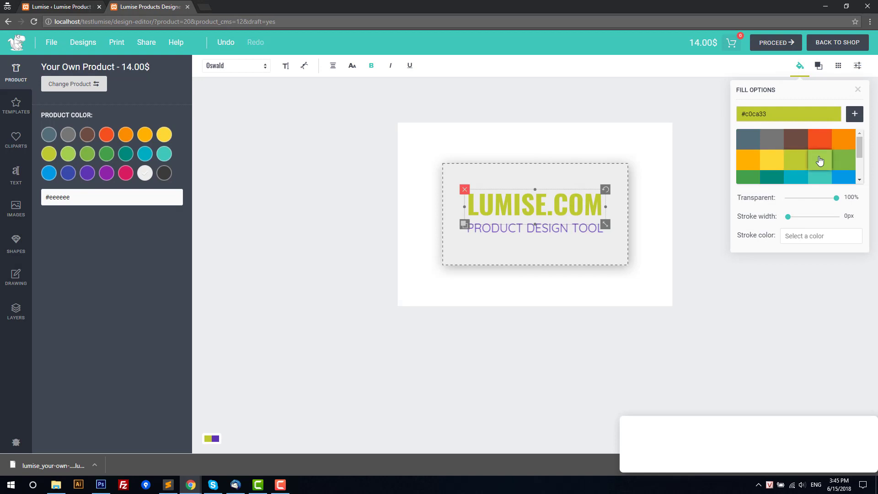
left_click(820, 141)
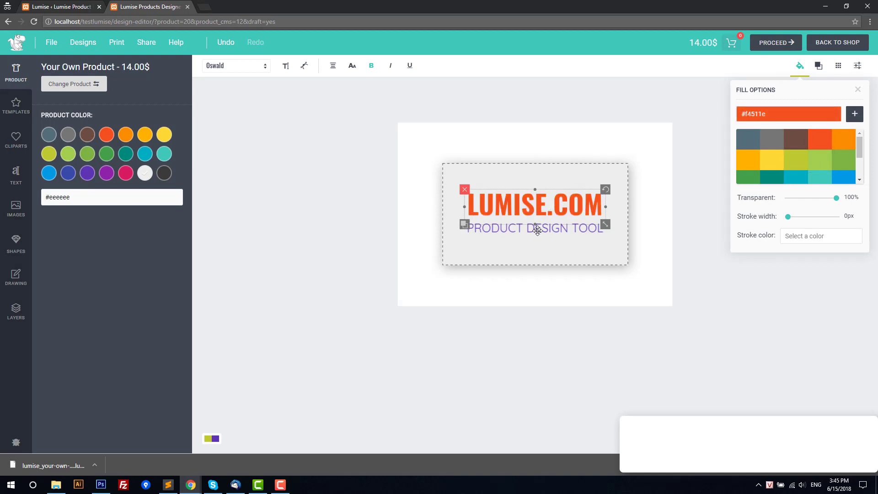
left_click(400, 274)
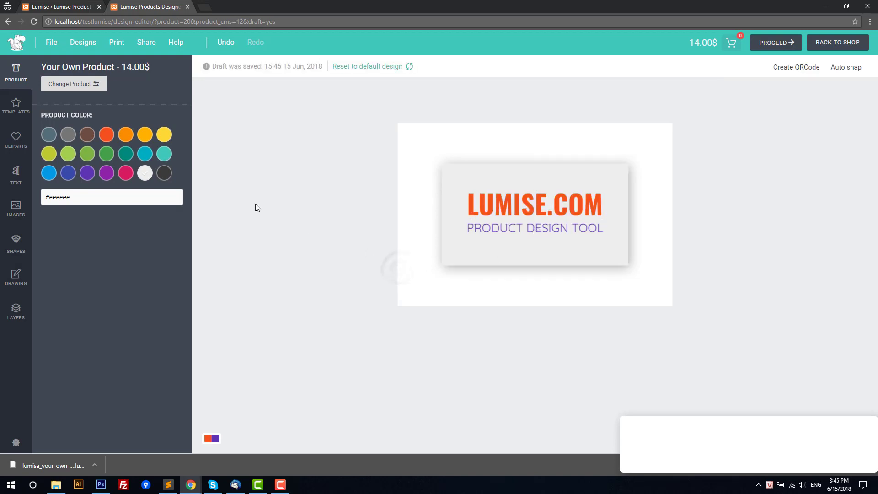
- Download the card design as an importable .lumi file
left_click(51, 42)
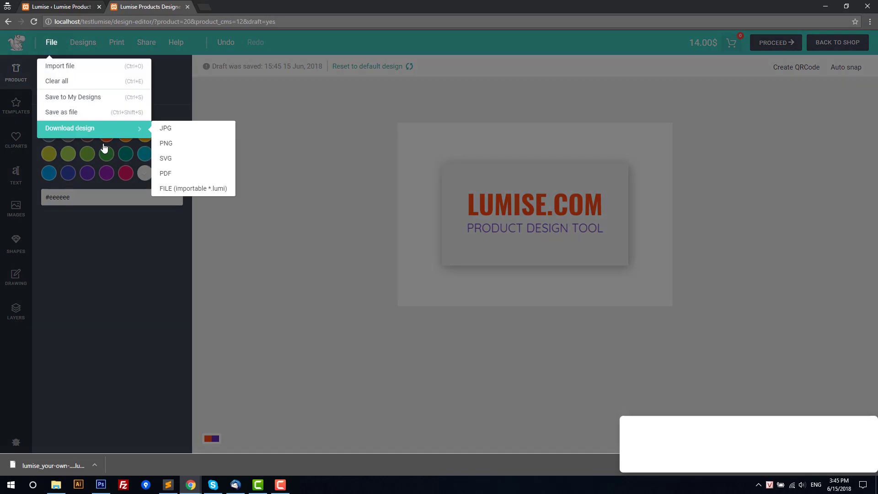
left_click(180, 186)
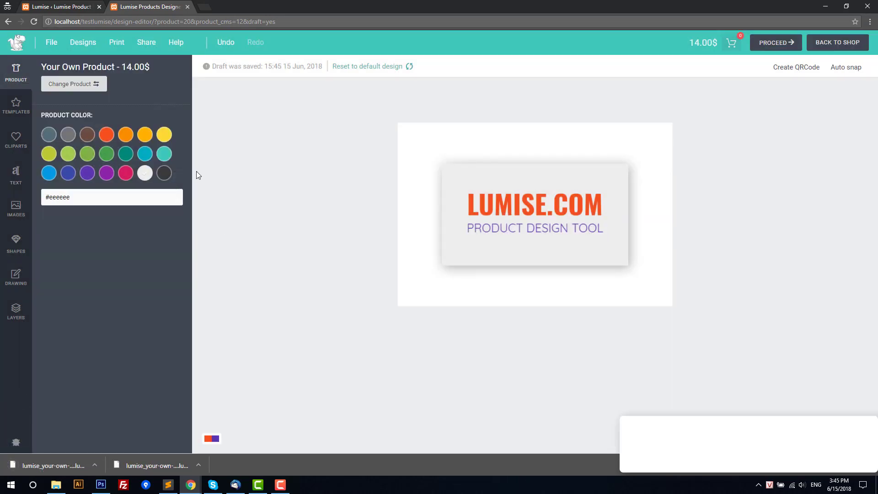
- Start a new design template in the Lumise admin and name it "Your template"
left_click(71, 6)
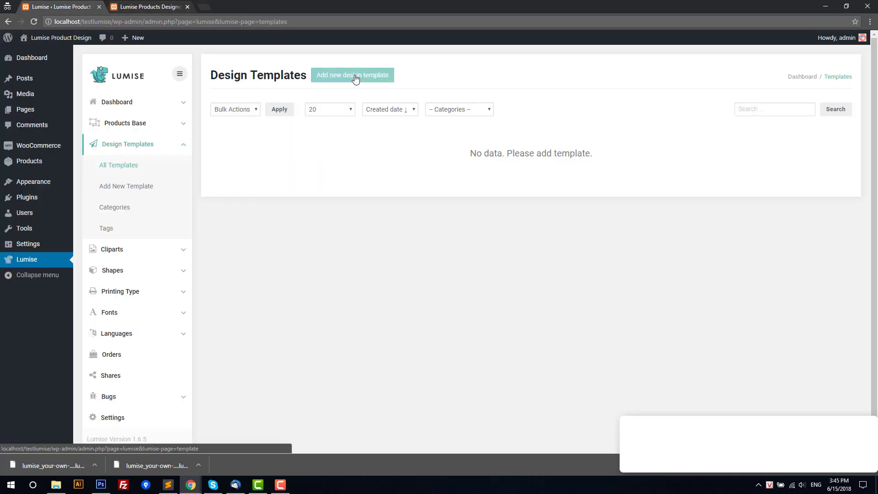
left_click(356, 77)
left_click(340, 105)
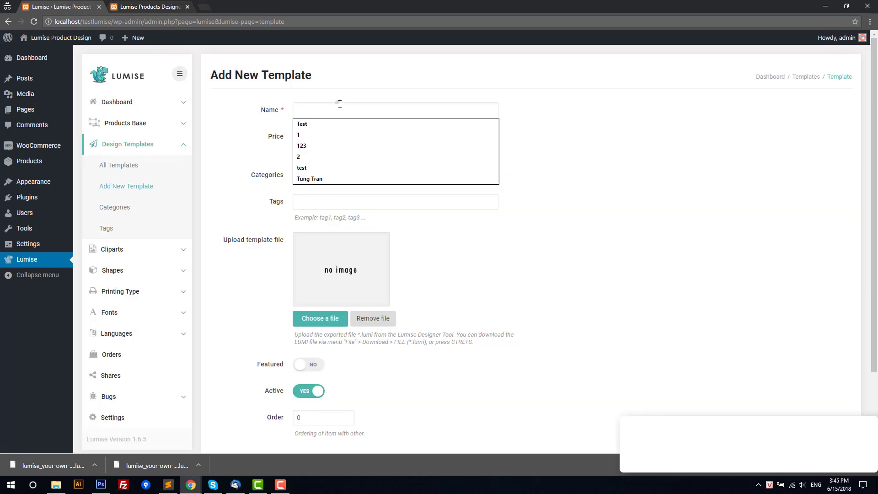
type("Your template")
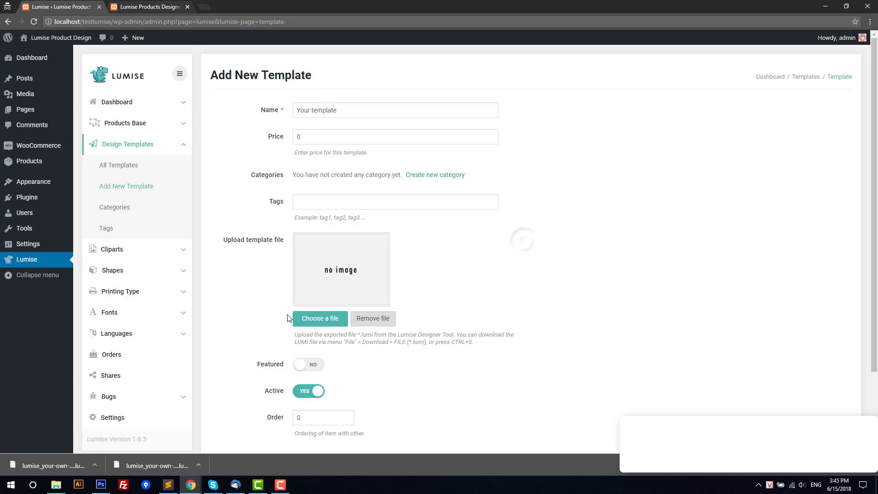
- Upload the downloaded .lumi design as the template file and save the template
left_click(298, 319)
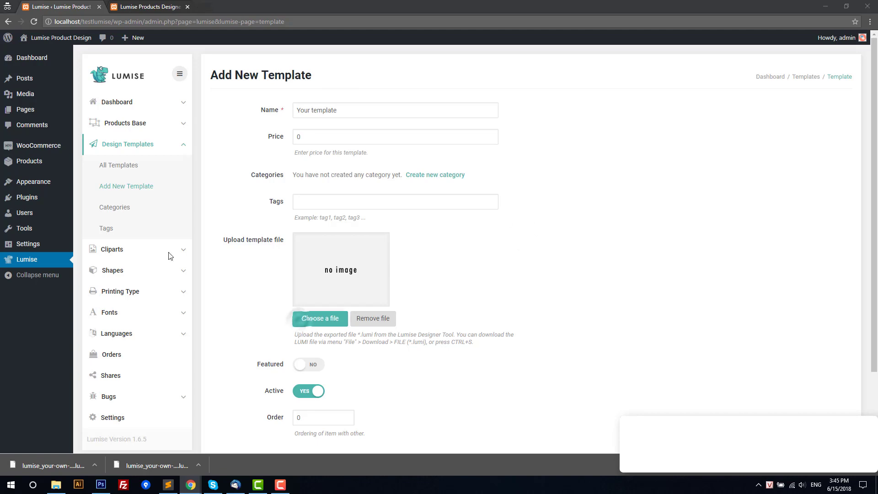
double_click(130, 102)
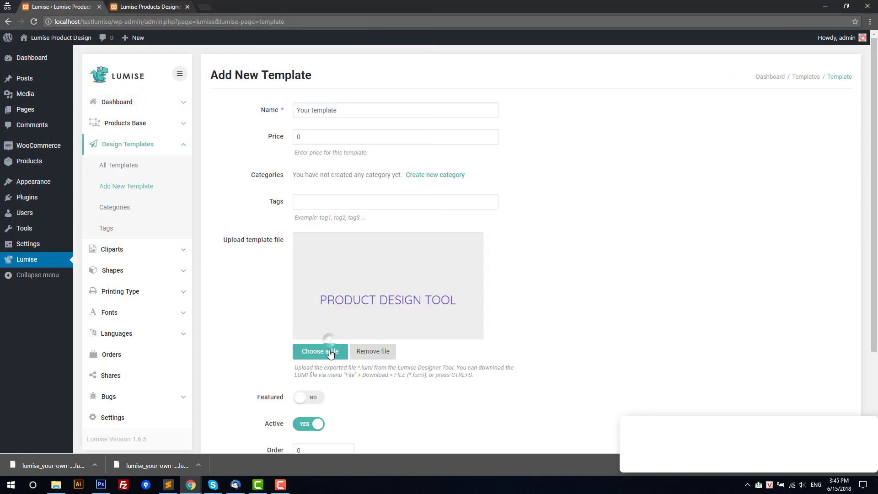
left_click(332, 352)
double_click(133, 92)
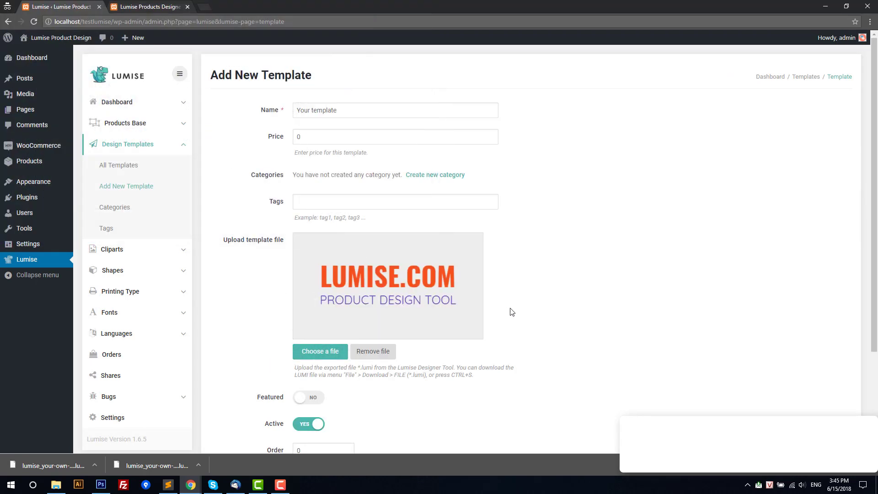
scroll(255, 314, "down", 3)
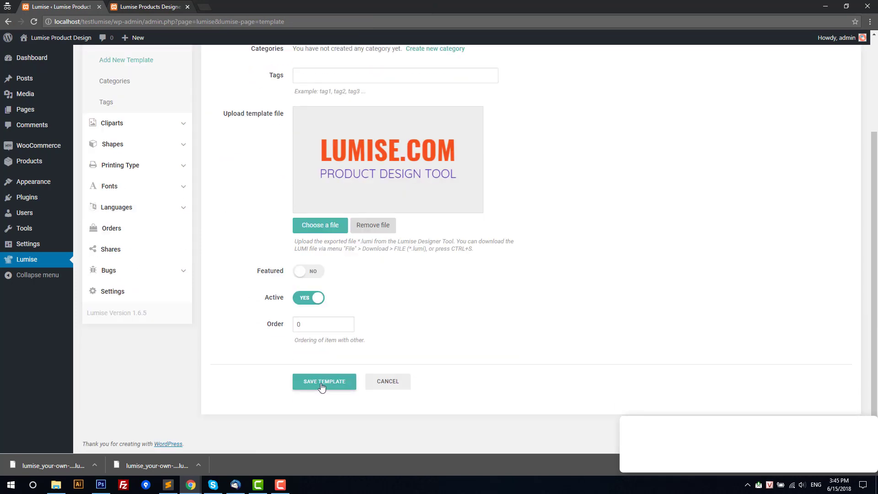
left_click(323, 386)
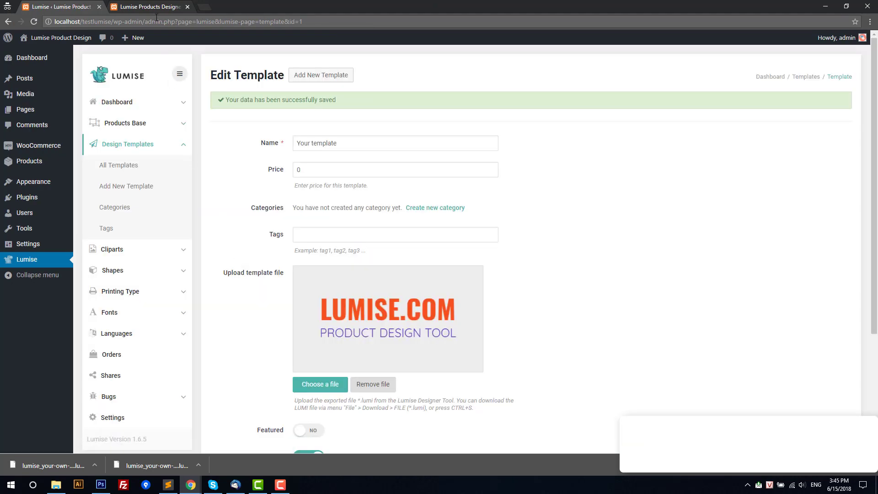
- Return to the design editor and delete both text lines from the card
left_click(151, 7)
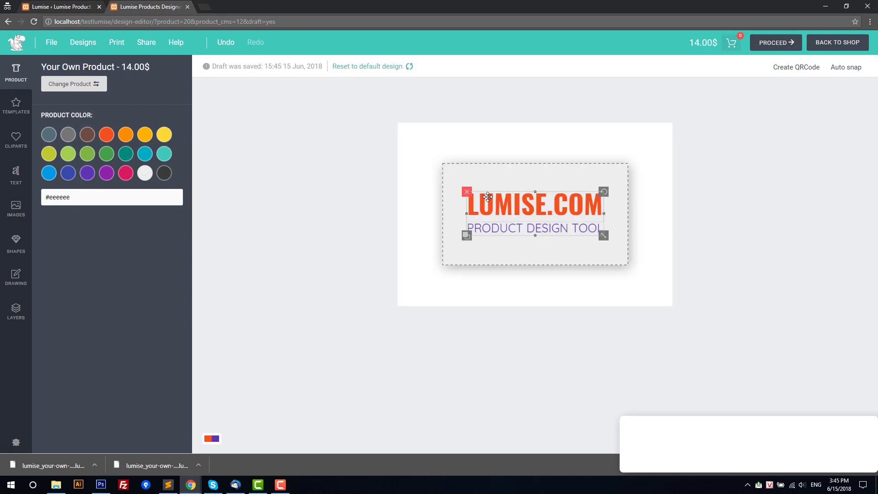
left_click(467, 191)
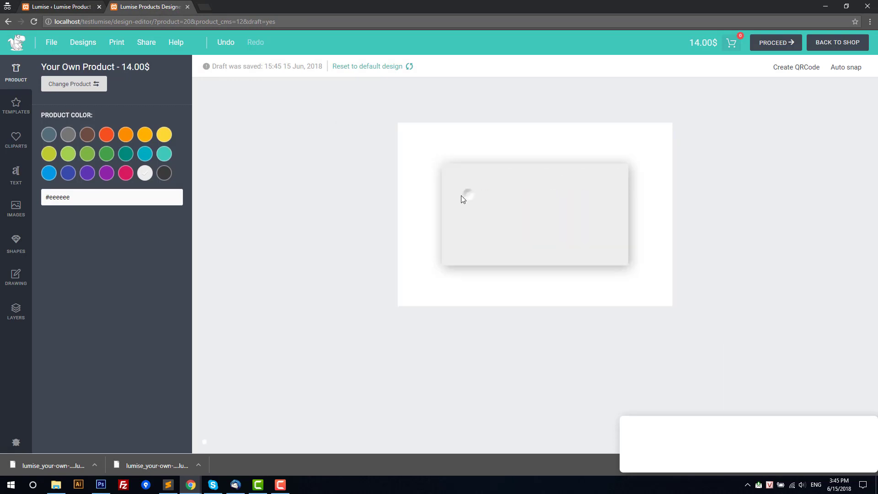
- Reload the design editor and apply the uploaded template to the blank card
left_click(33, 21)
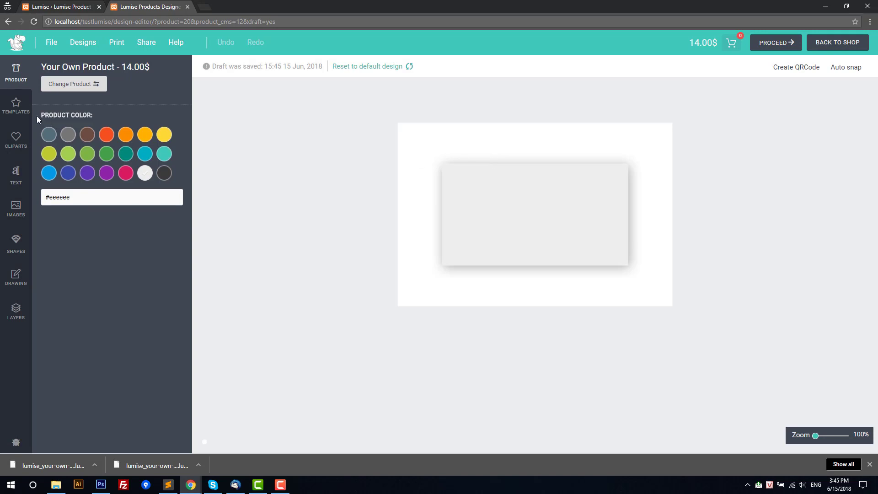
left_click(16, 106)
left_click(74, 148)
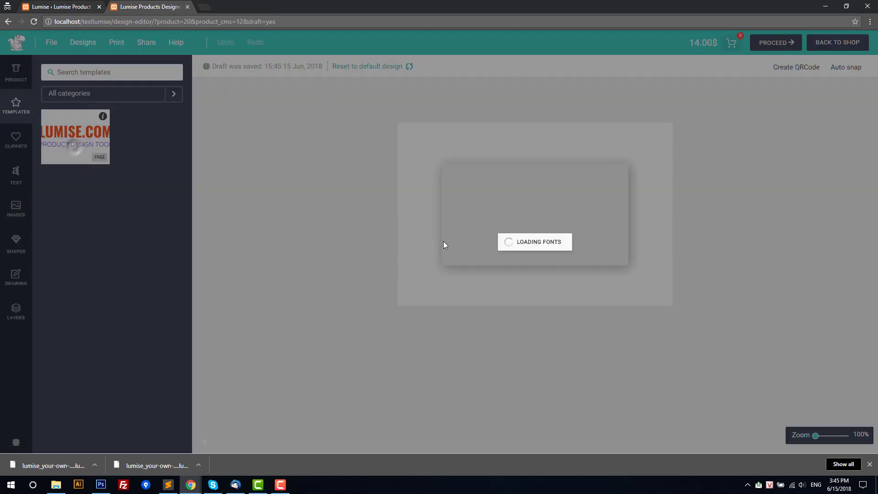
left_click(404, 279)
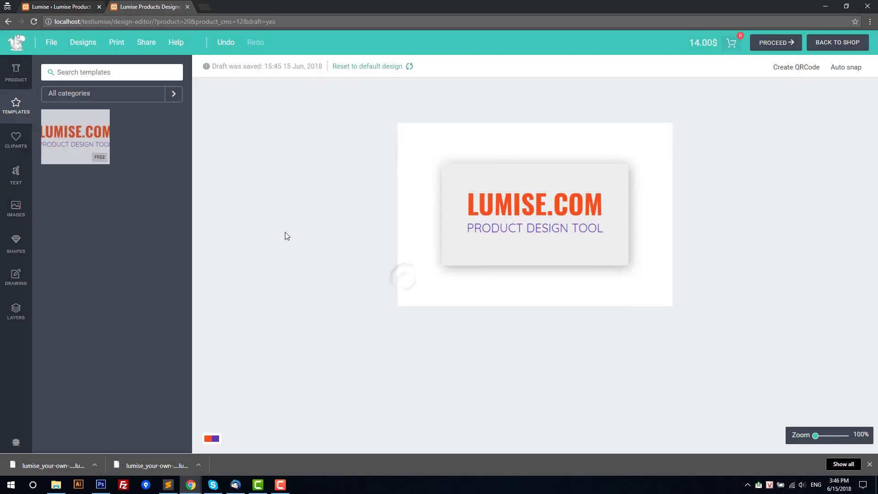
- Open the Lumise settings in the admin and review the General options
left_click(68, 7)
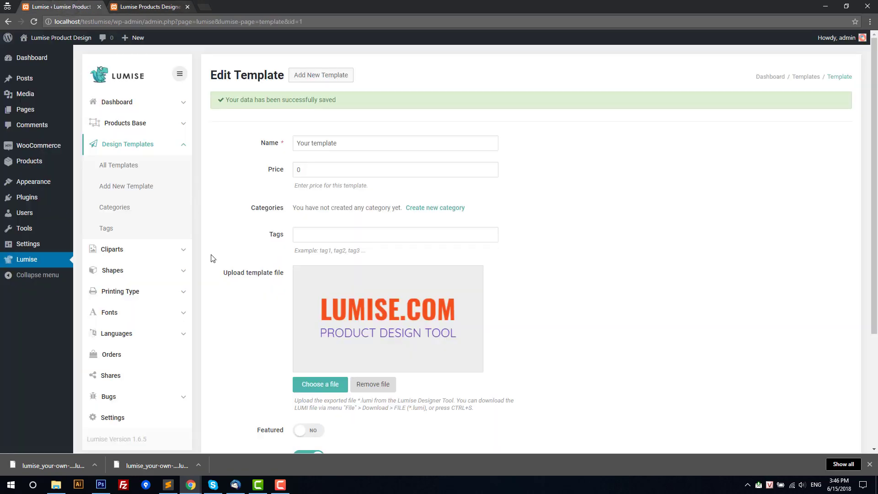
scroll(218, 329, "down", 2)
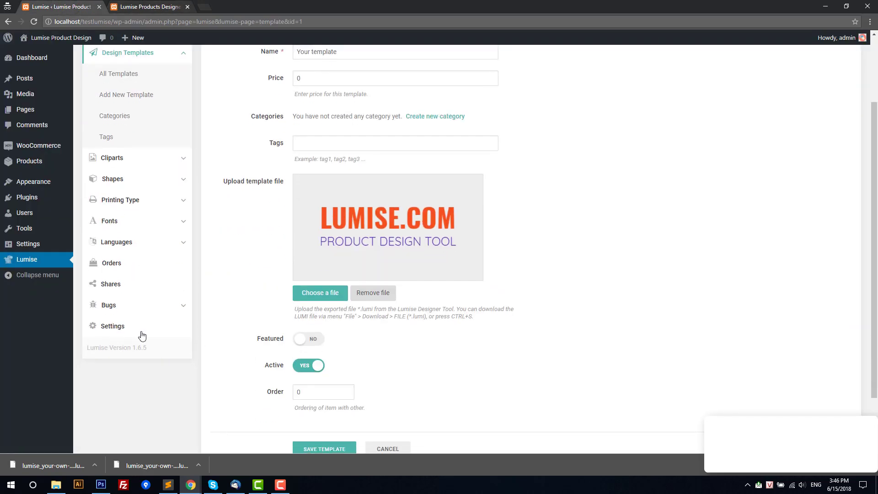
left_click(134, 329)
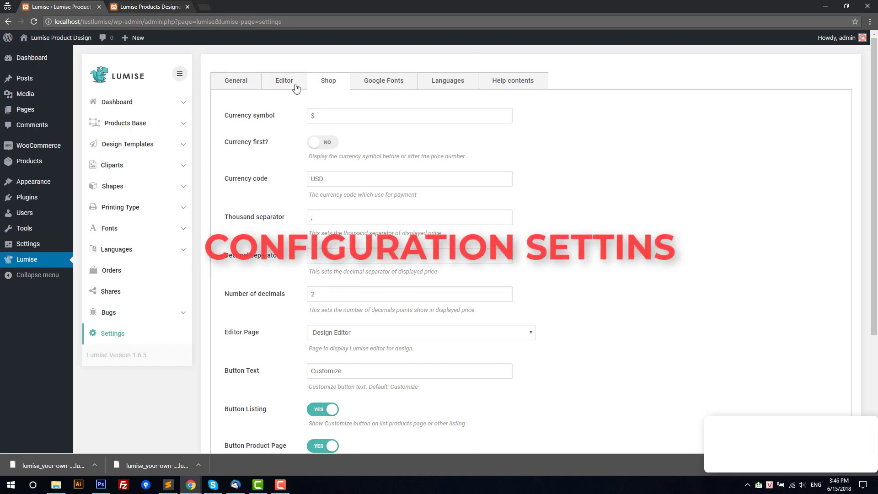
left_click(232, 82)
scroll(334, 145, "down", 1)
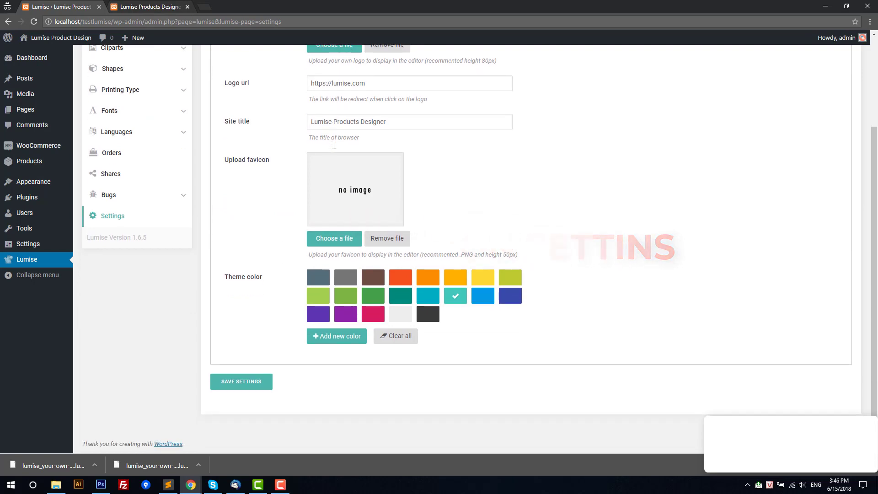
scroll(333, 146, "up", 3)
- In the Editor settings, remove the first 13 colours from the colour list, keeping teal and everything after it
left_click(284, 80)
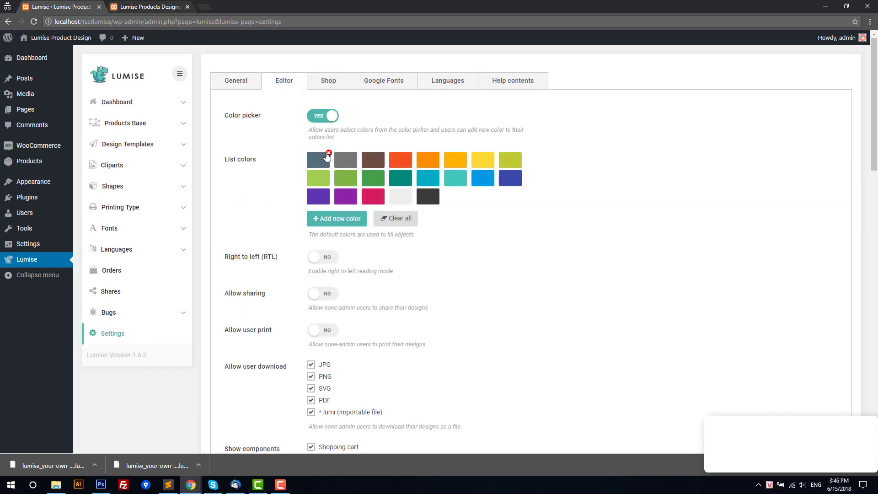
left_click(328, 153)
left_click(329, 153)
left_click(329, 153)
left_click(329, 153)
left_click(329, 153)
left_click(328, 153)
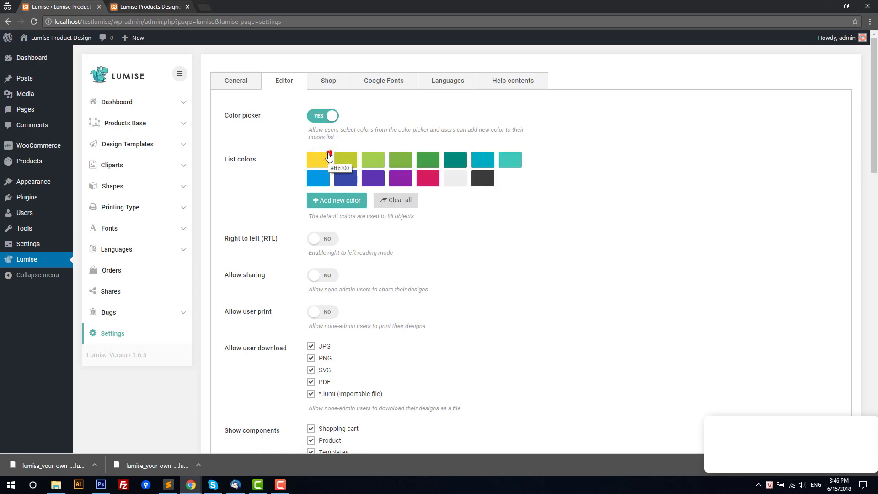
left_click(329, 153)
left_click(328, 153)
left_click(329, 153)
left_click(328, 153)
left_click(328, 153)
left_click(328, 153)
left_click(329, 153)
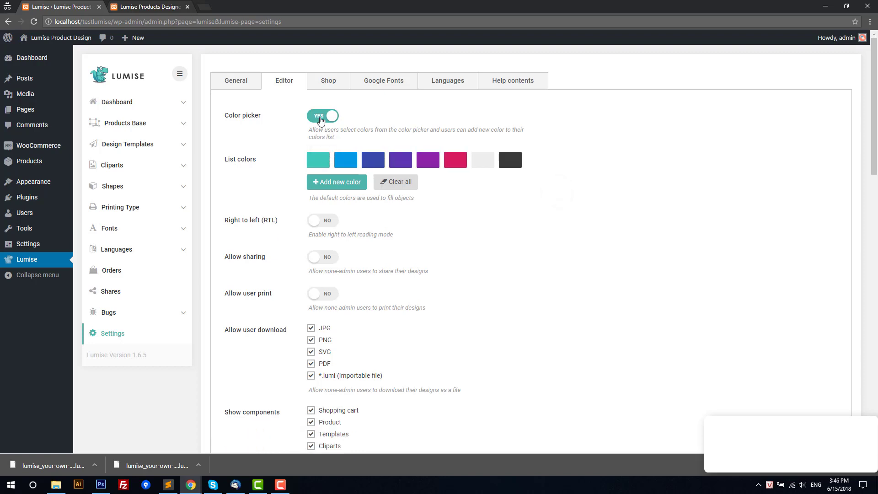
- Disable the color picker for the editor and save the settings
left_click(321, 118)
scroll(537, 212, "down", 15)
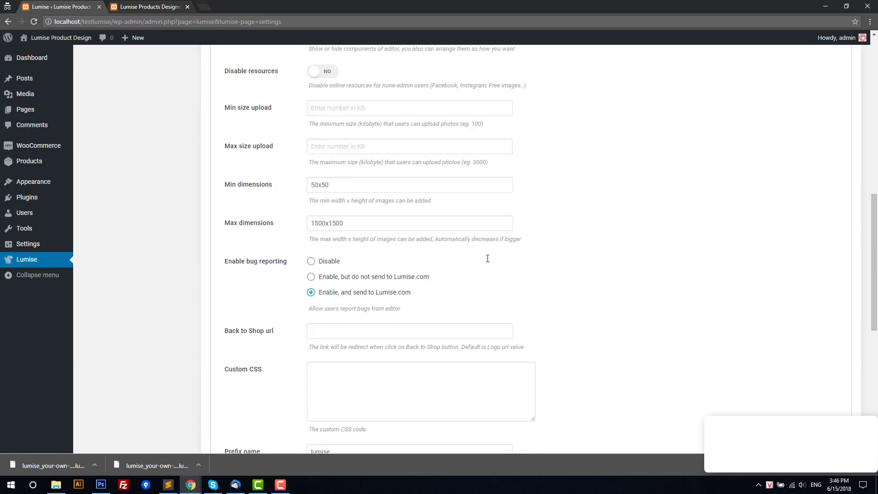
left_click(256, 381)
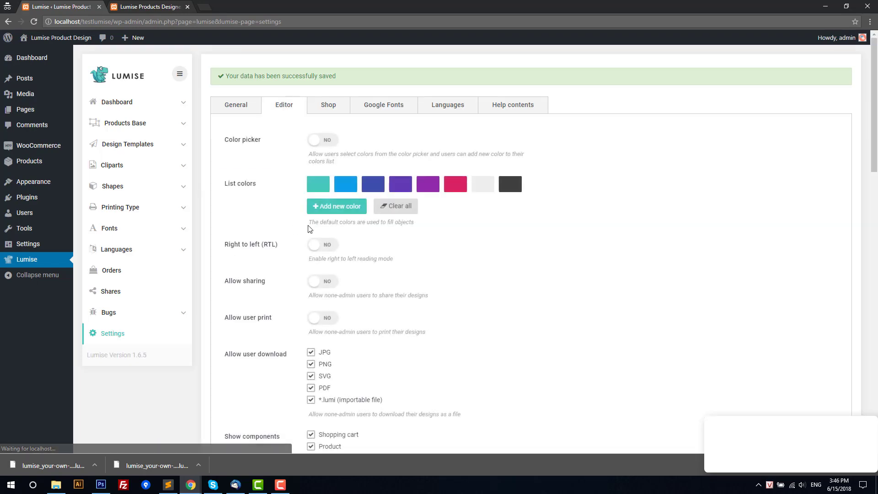
- Reload the design editor and compare the fill colours offered for the LUMISE.COM text with the admin colour list
left_click(151, 6)
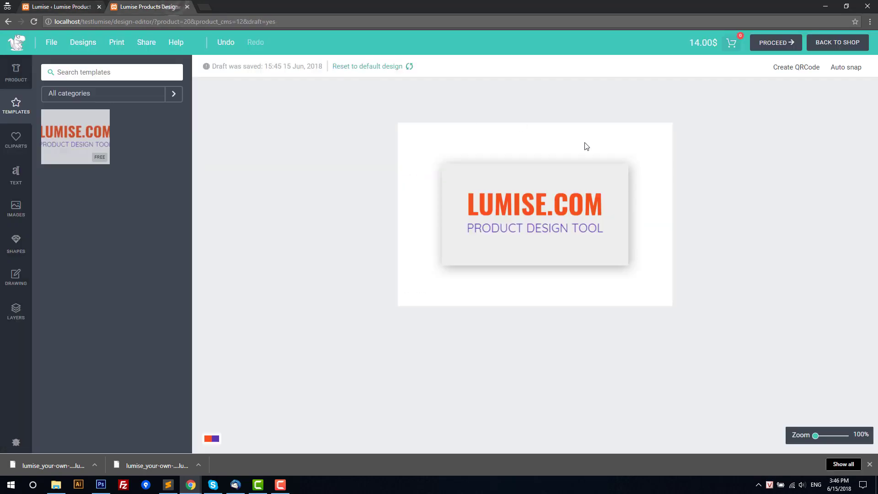
key("F5")
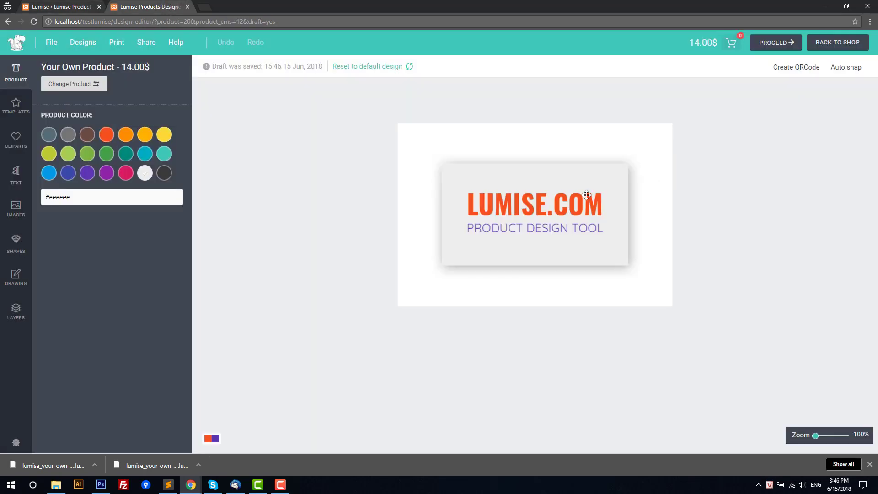
left_click(800, 66)
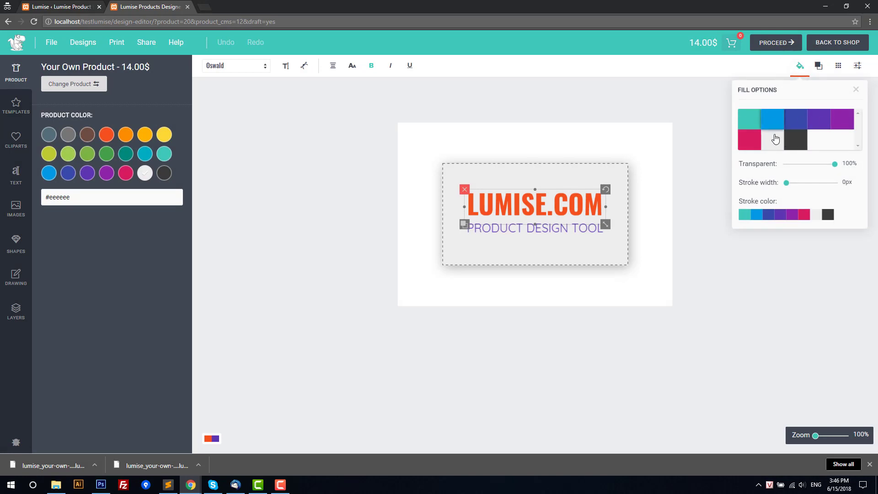
left_click(76, 6)
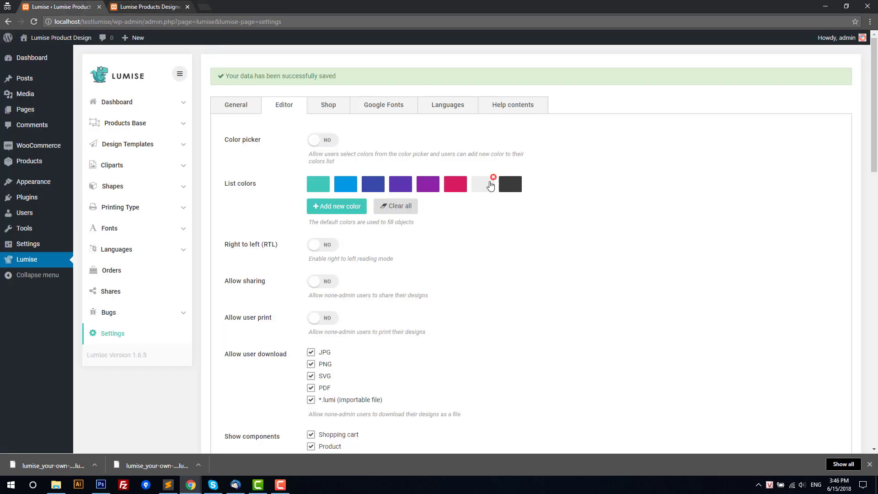
left_click(158, 6)
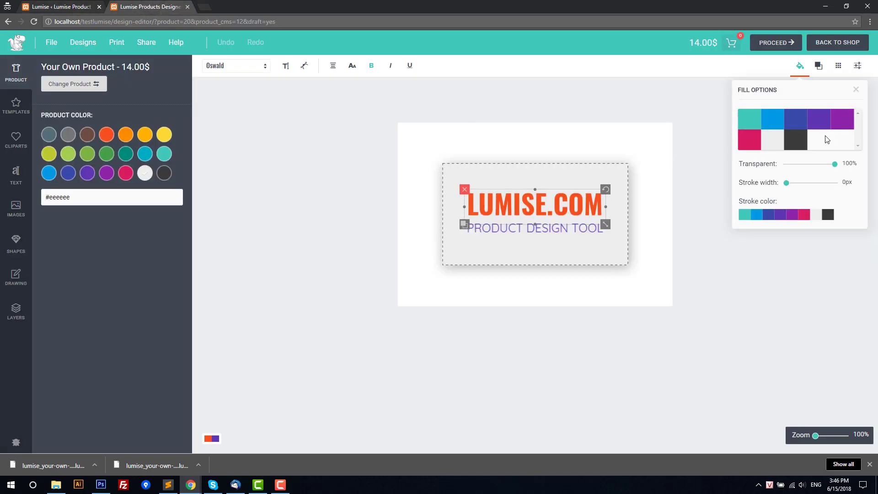
left_click(51, 6)
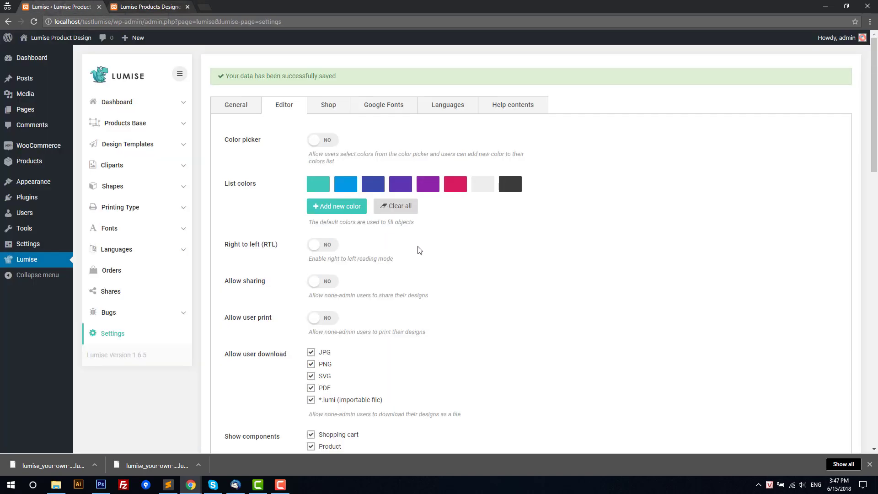
- Review the user sharing and print settings, and reopen Your Own Product in the design editor
scroll(419, 250, "down", 1)
left_click_drag(221, 236, 269, 236)
scroll(402, 345, "up", 1)
left_click(151, 6)
left_click(33, 21)
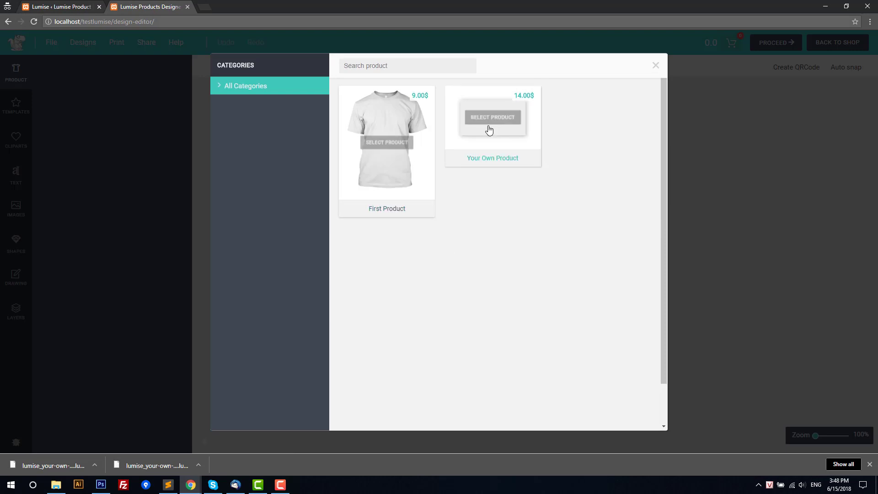
left_click(489, 130)
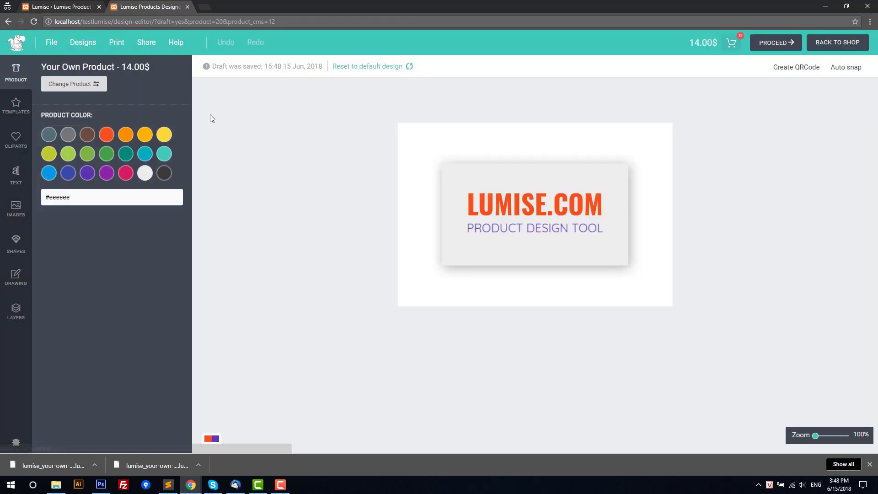
- Log out of the WordPress admin and check the design editor's menus as a non-admin visitor
left_click(67, 6)
key("F5")
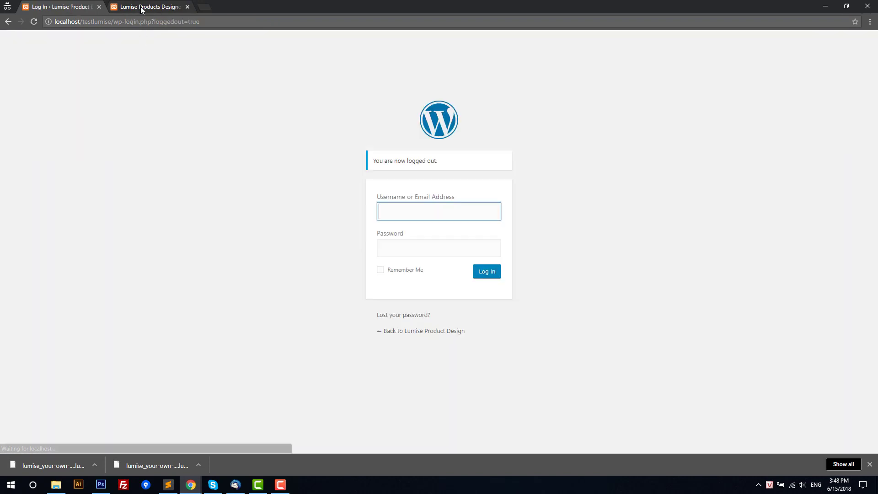
left_click(141, 6)
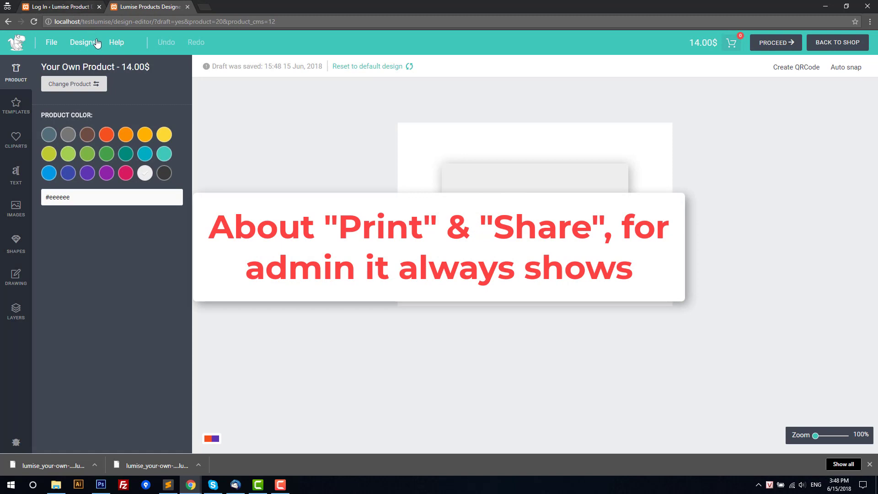
- Log back in to WordPress with the admin username and password, and reload the design editor
left_click(67, 6)
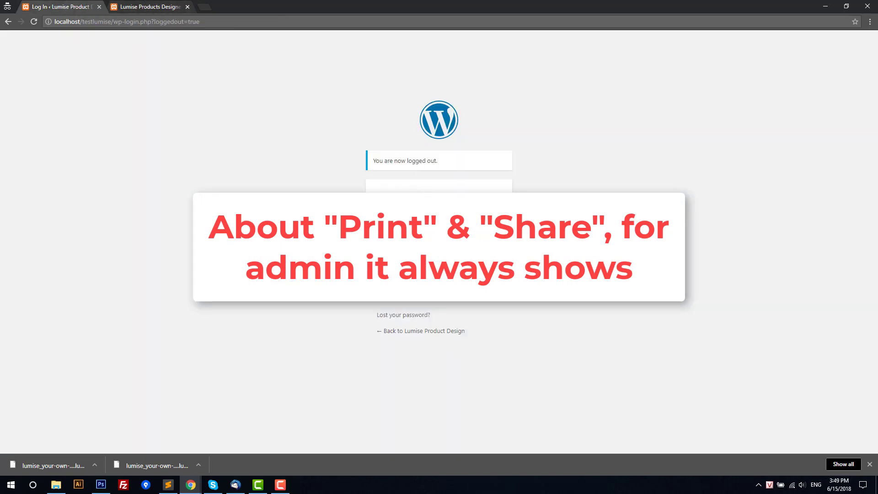
key("Return")
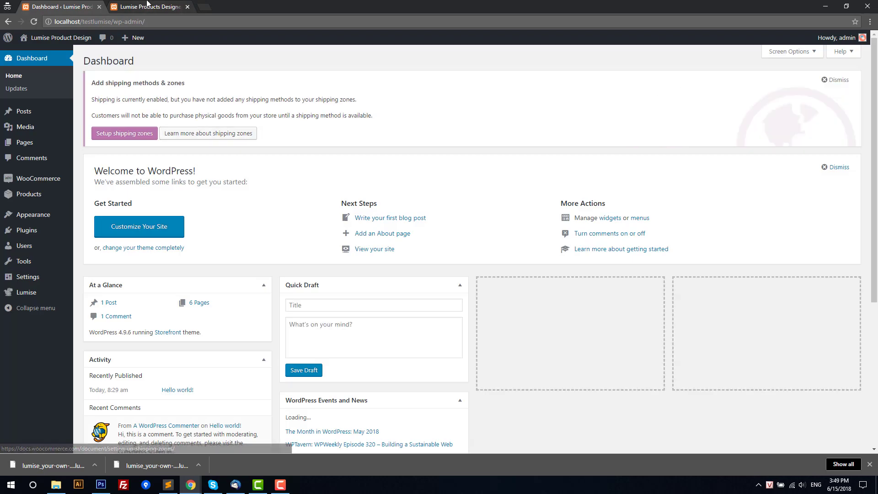
left_click(151, 6)
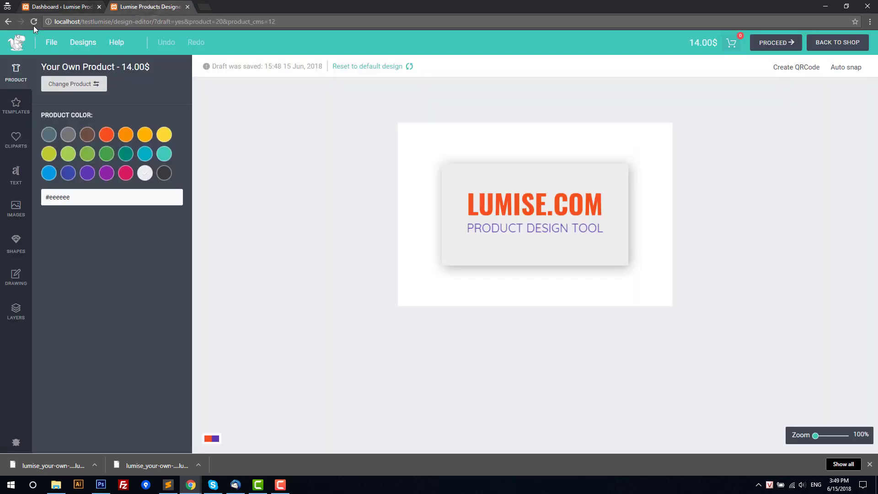
left_click(34, 23)
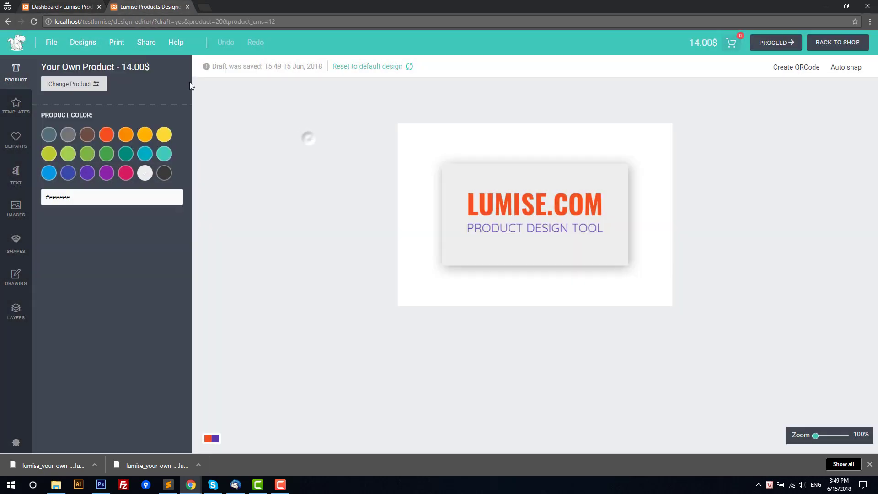
- In the Lumise Editor settings, reorder the shown components so that Templates and Images come directly before Product
left_click(65, 7)
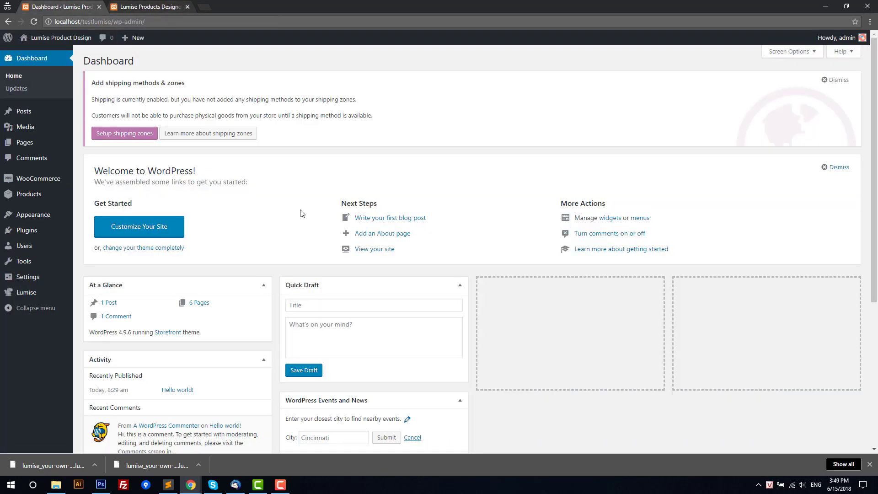
left_click(26, 295)
scroll(133, 366, "down", 1)
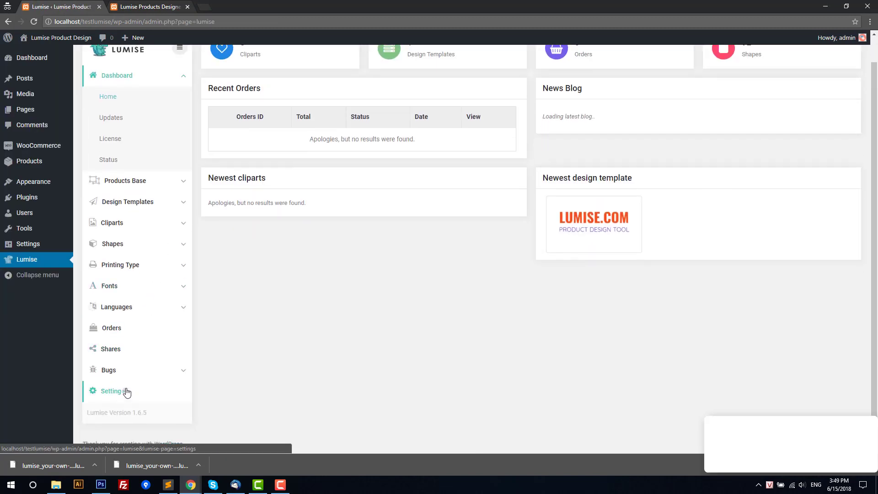
left_click(127, 393)
scroll(376, 256, "down", 2)
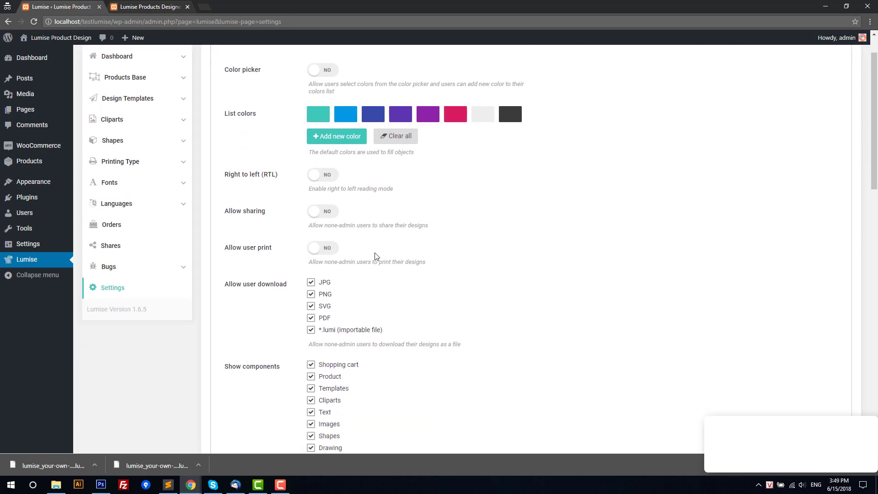
scroll(376, 256, "down", 2)
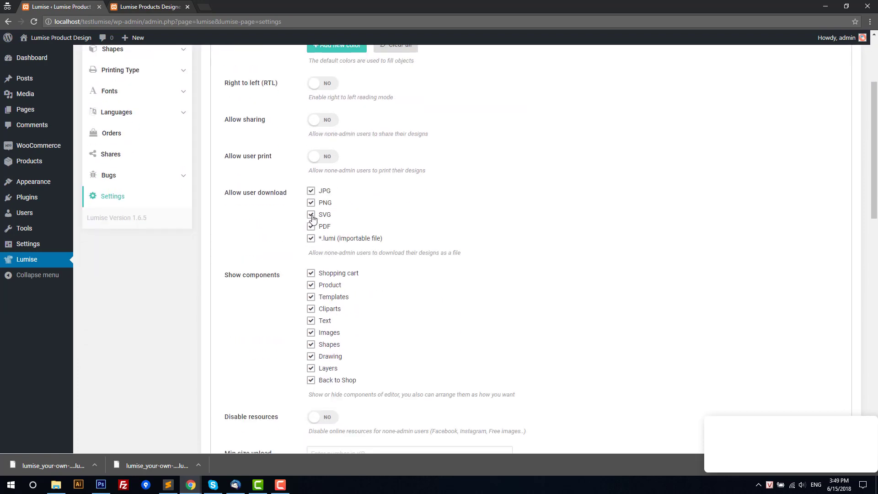
scroll(313, 219, "down", 2)
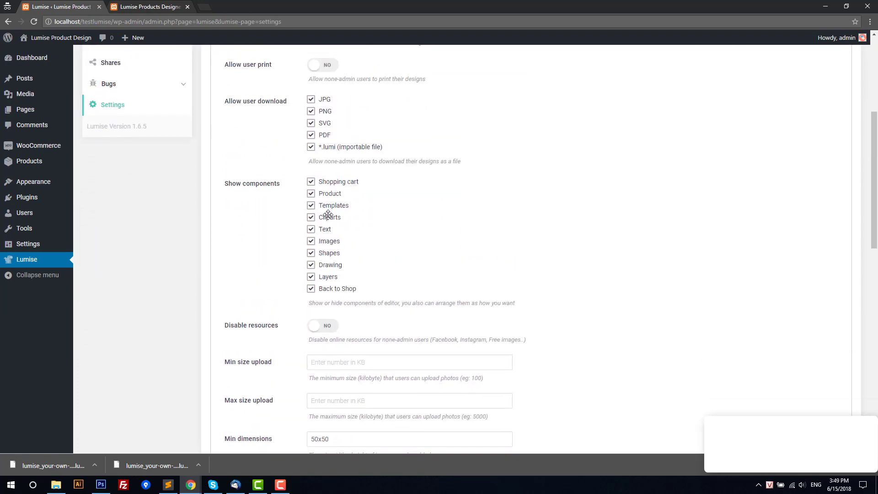
left_click_drag(335, 208, 334, 192)
left_click_drag(328, 244, 326, 206)
- Hide the Shapes, Drawing, Layers and Back to Shop components and save the settings
left_click(311, 265)
left_click(311, 276)
left_click(311, 289)
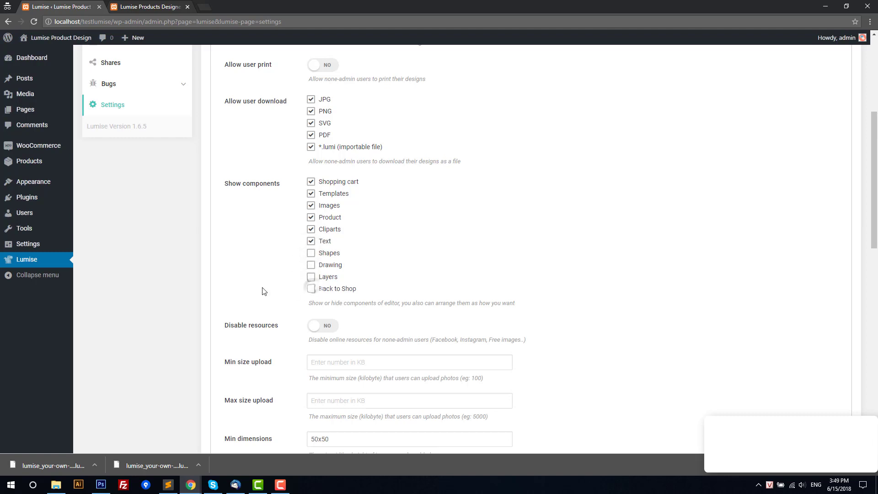
scroll(267, 276, "down", 4)
scroll(267, 276, "down", 9)
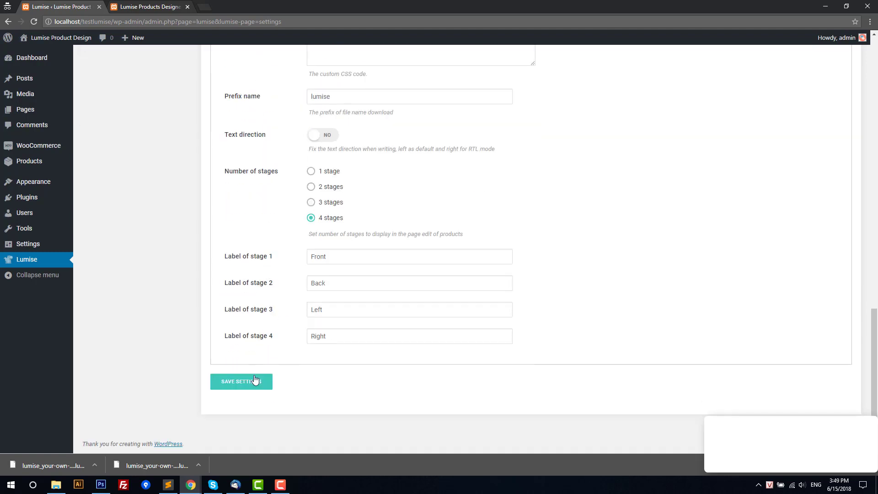
left_click(258, 383)
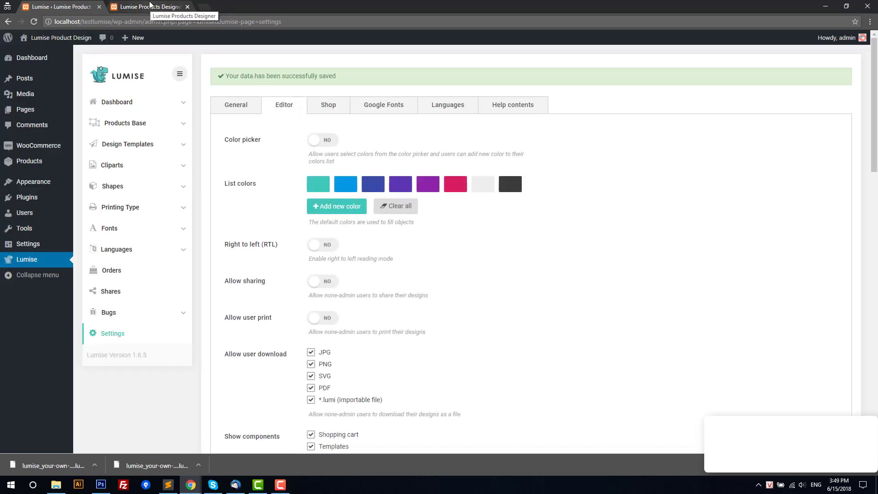
- Reload the design editor and check the order and contents of its Templates, Images, Product, Cliparts and Text components
left_click(150, 5)
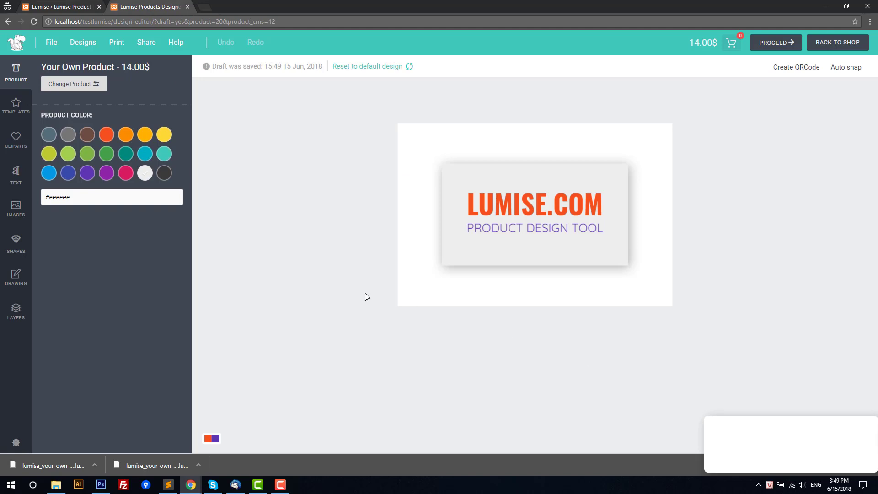
key("F5")
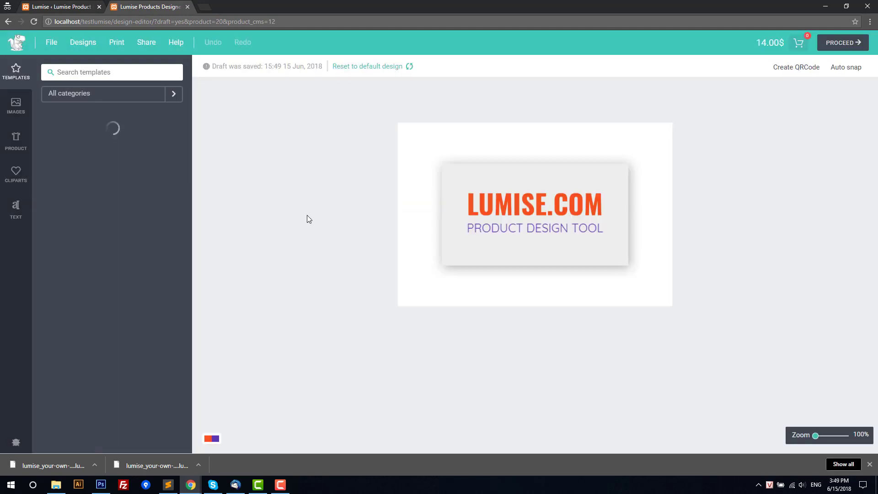
left_click(869, 464)
left_click(16, 210)
left_click(16, 174)
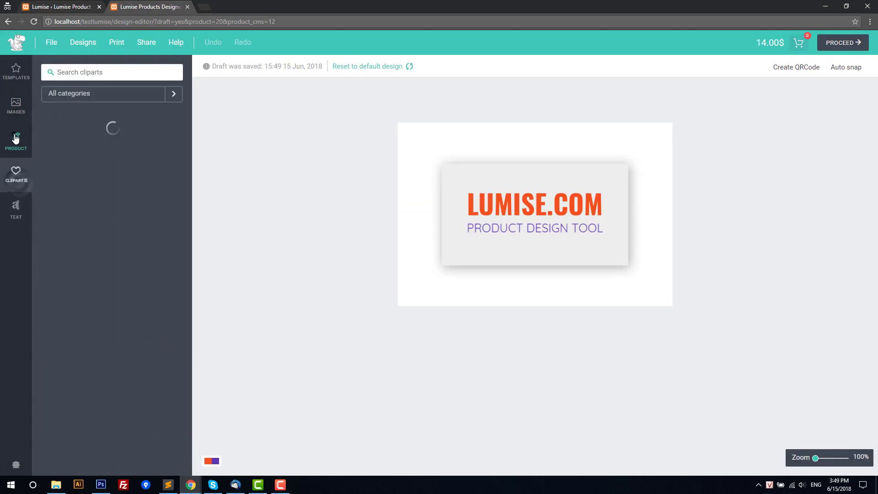
left_click(16, 106)
left_click(16, 84)
left_click(16, 106)
left_click(16, 174)
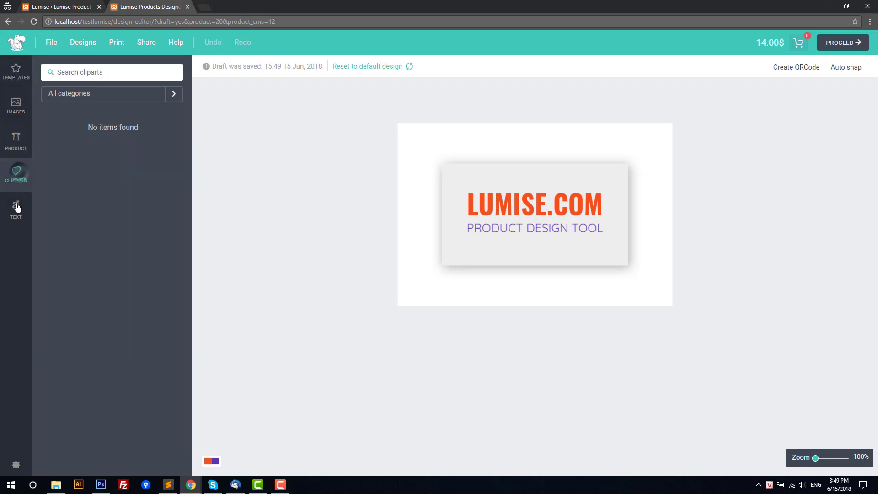
left_click(16, 208)
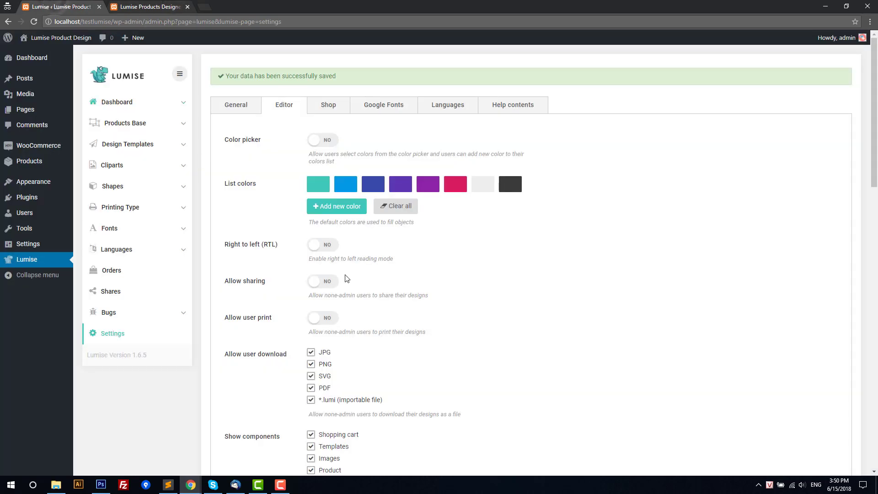
- Move Product back ahead of Templates in the Editor settings' shown components, save, and reload the design editor
scroll(392, 330, "down", 4)
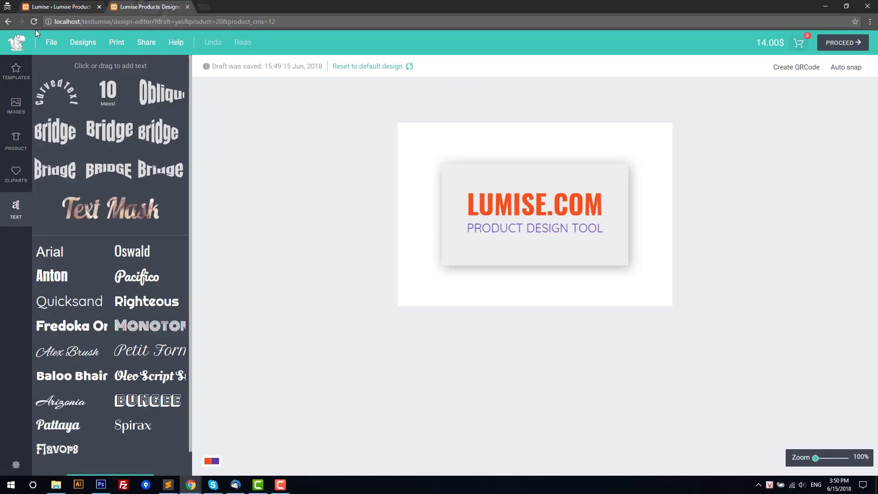
left_click(34, 23)
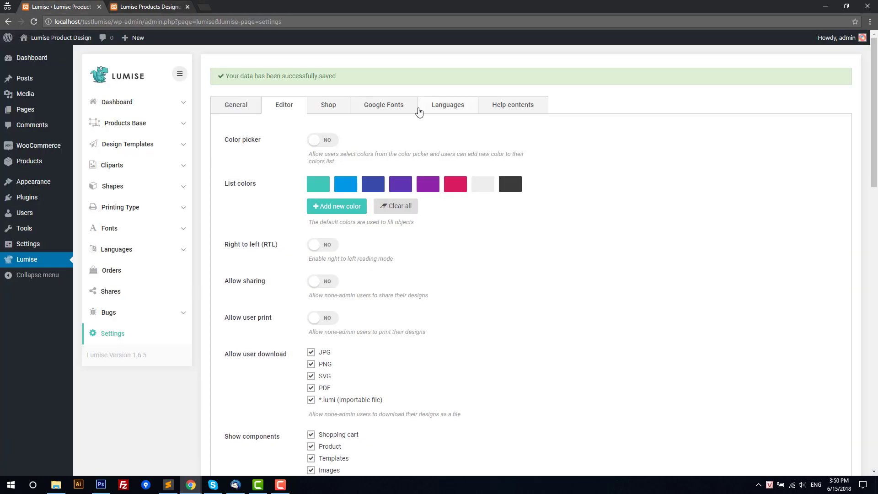
- In the Google Fonts settings, delete every default font listed before Arizonia, from Oswald through Oleo Script Swash Caps
left_click(403, 109)
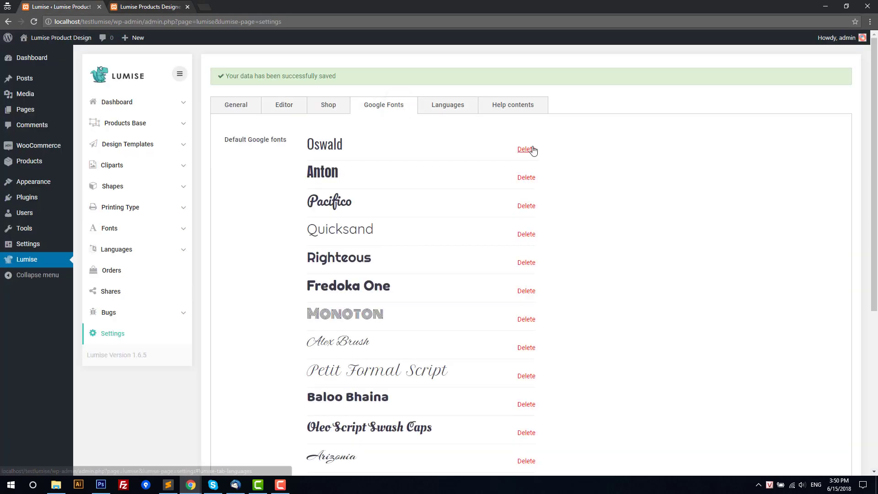
scroll(530, 137, "down", 1)
triple_click(527, 105)
double_click(526, 101)
triple_click(525, 106)
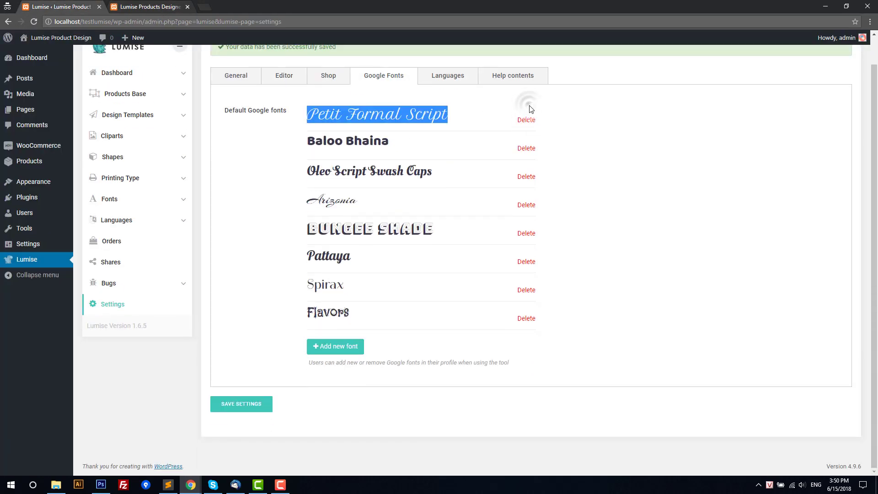
left_click(524, 120)
left_click(527, 147)
left_click(526, 149)
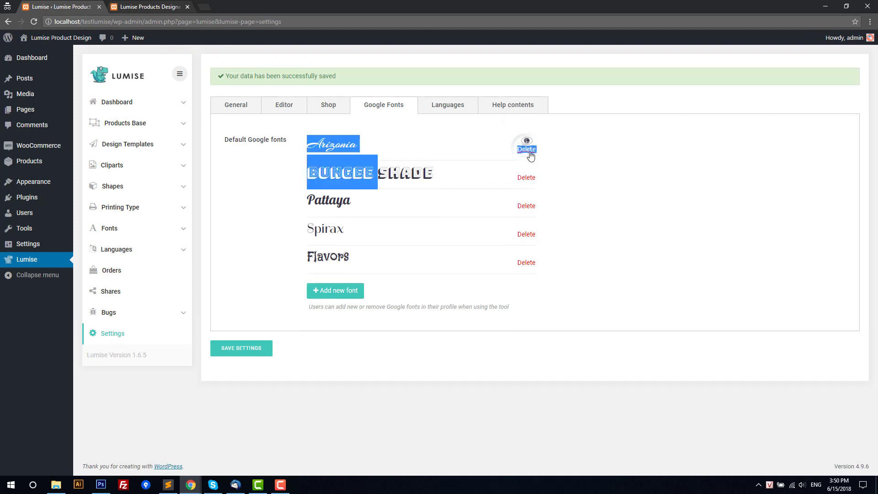
- Add Roboto Condensed to the default Google fonts and save the settings
left_click(333, 292)
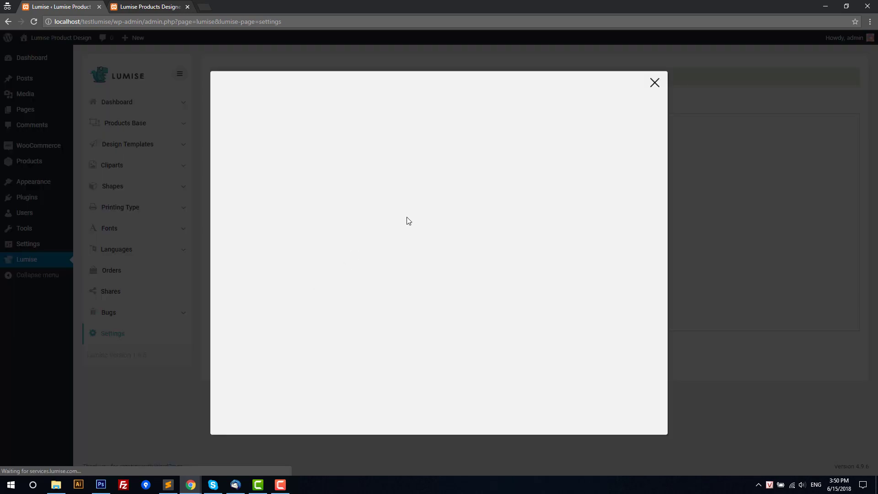
scroll(389, 279, "down", 2)
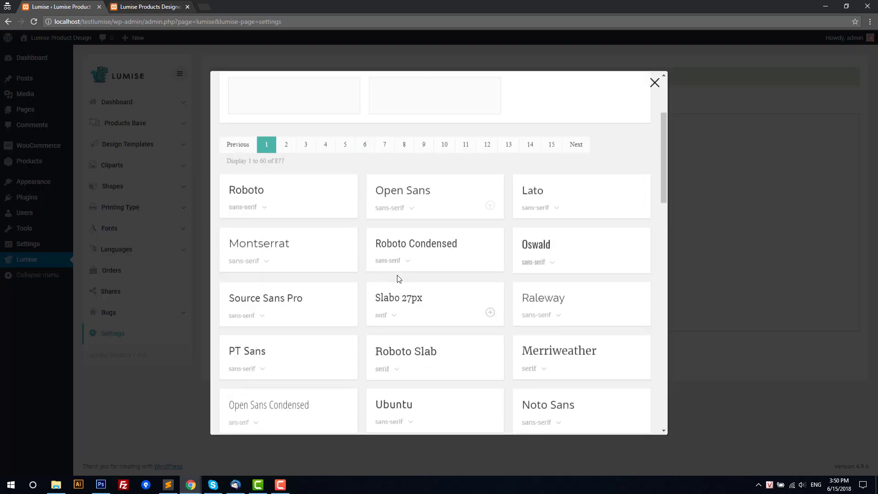
left_click(489, 259)
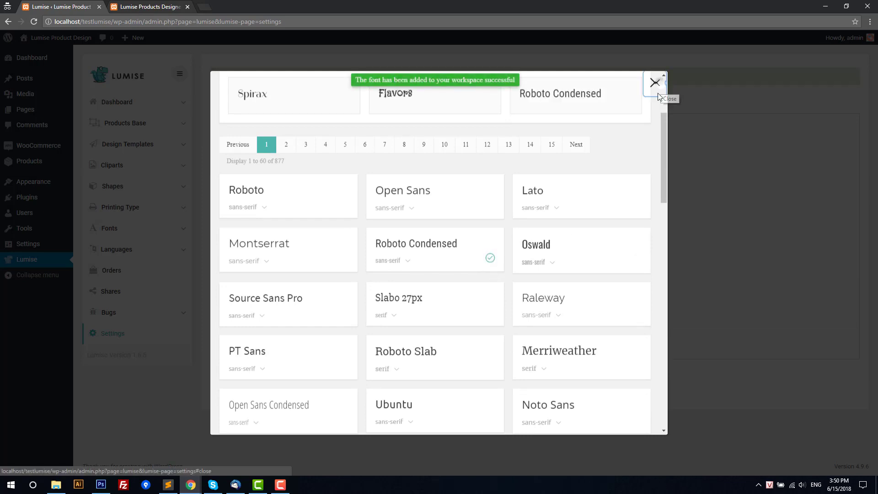
left_click(654, 82)
left_click(239, 380)
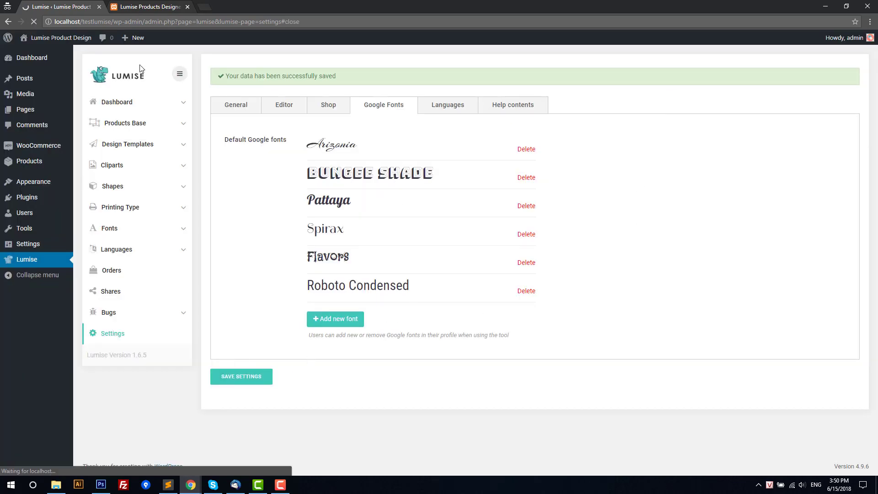
- Check the fonts offered in the design editor's Text component against the default list in the Google Fonts settings
left_click(146, 7)
left_click(24, 215)
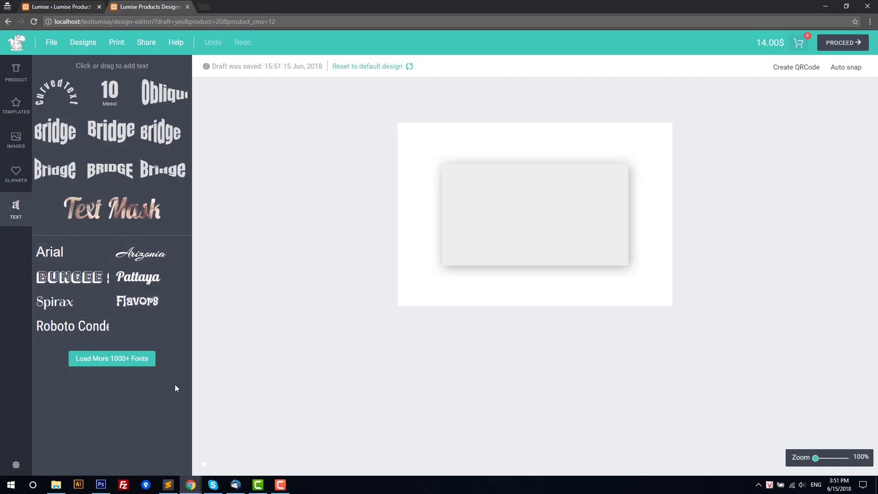
left_click(63, 5)
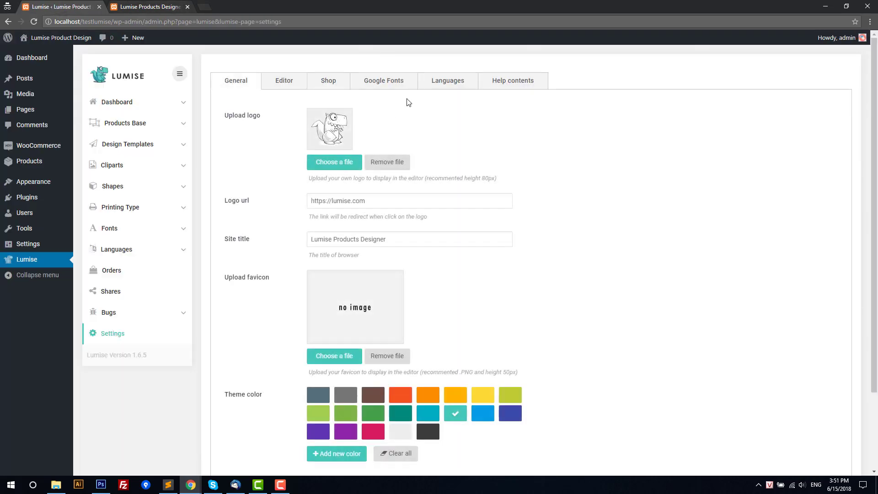
left_click(395, 82)
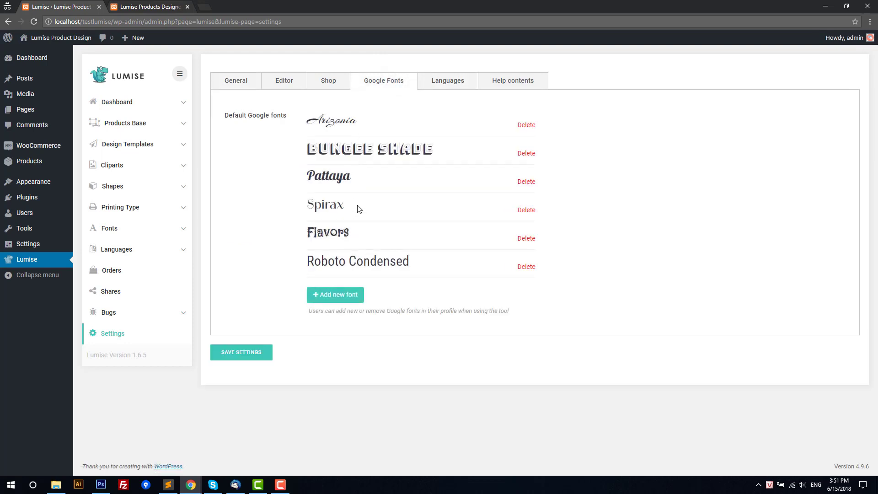
left_click(169, 4)
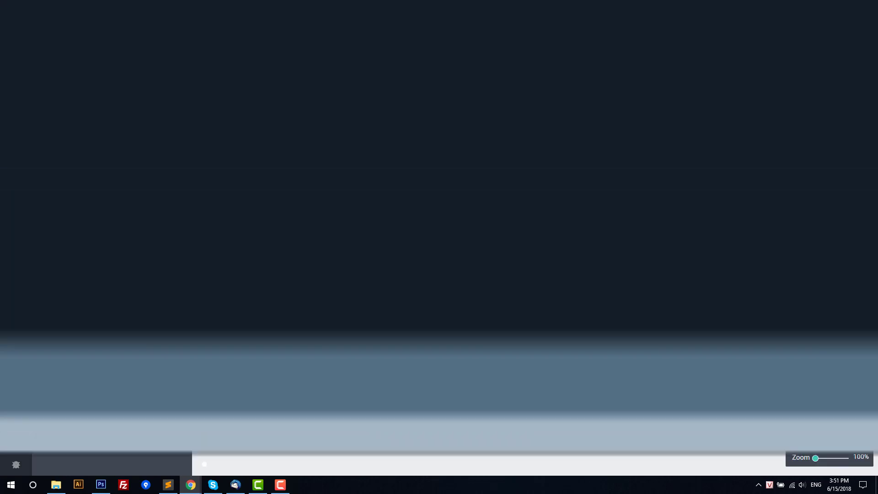